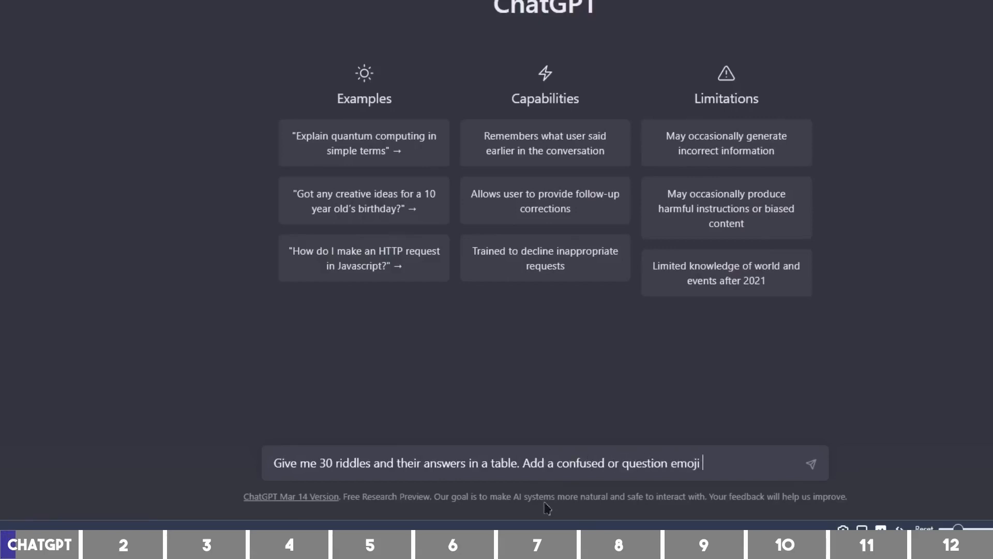
# Step: Request a table of 30 riddles and answers, with a confused or question emoji after each question and emojis in answers where possible; review the response
pyautogui.write('the questions. Also add emojis to the answers where possible')
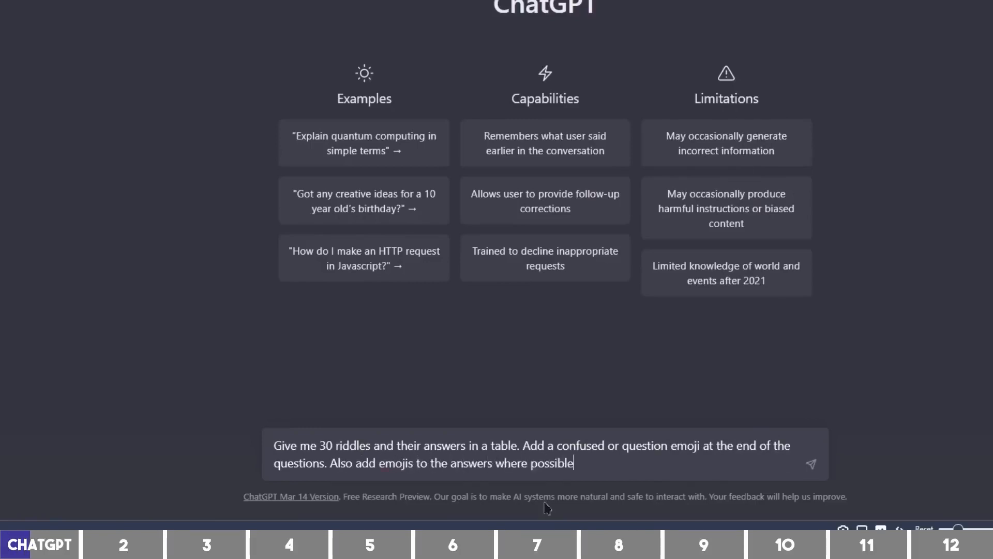
pyautogui.press('Return')
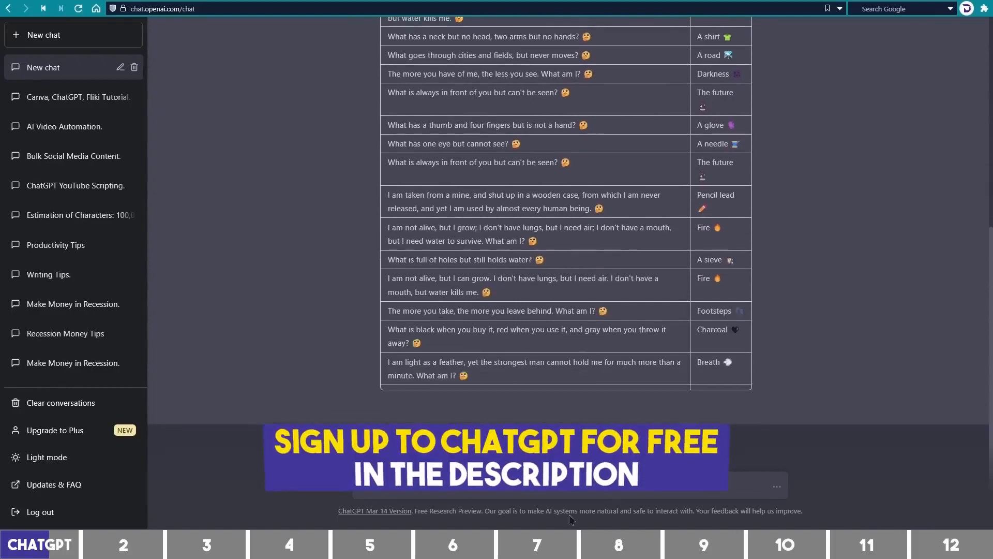
pyautogui.scroll(7, 634, 372)
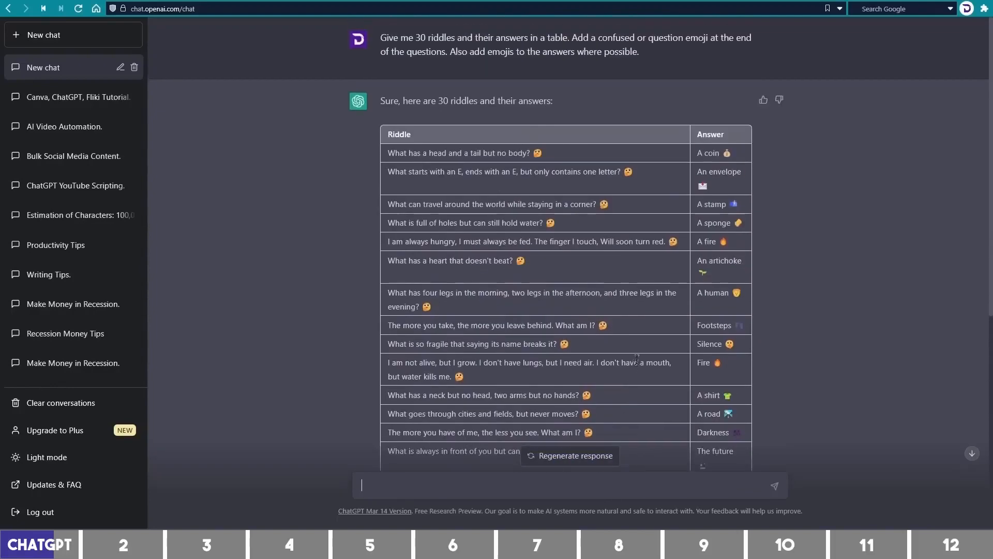
pyautogui.scroll(-5, 636, 359)
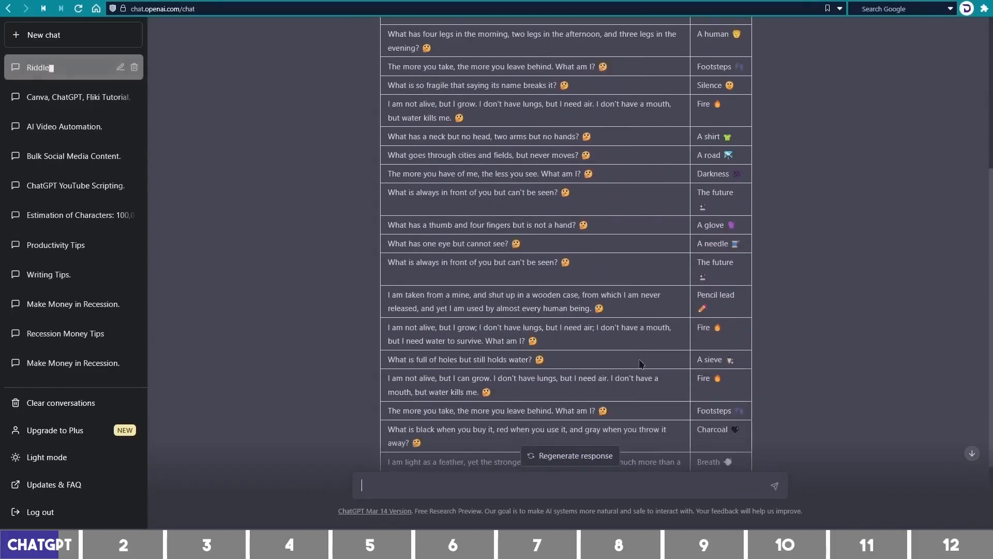
pyautogui.scroll(-2, 640, 364)
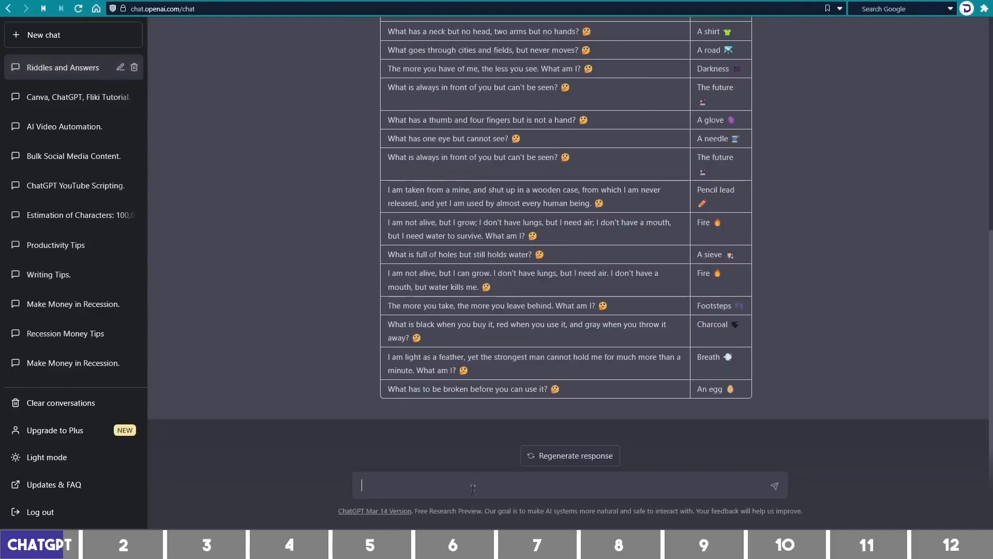
# Step: Ask for additional riddles with the prompt "Write 5 more following the same format"
pyautogui.write('Write 5 more following the same format')
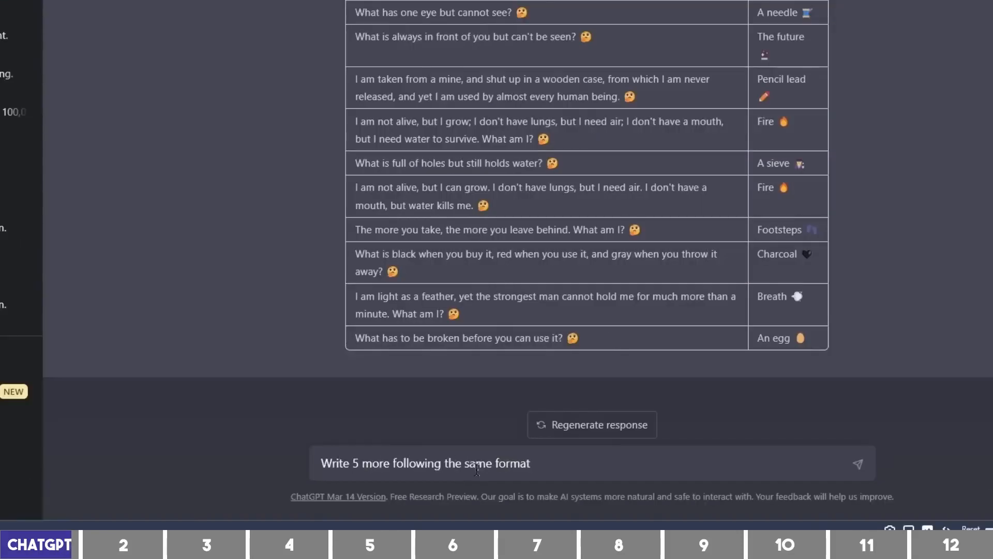
pyautogui.press('Return')
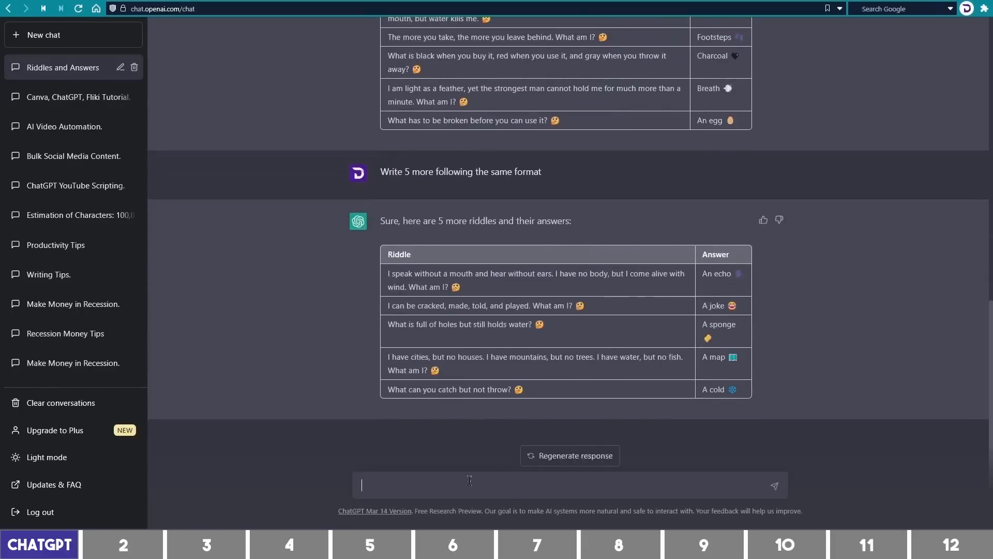
pyautogui.scroll(-1, 666, 382)
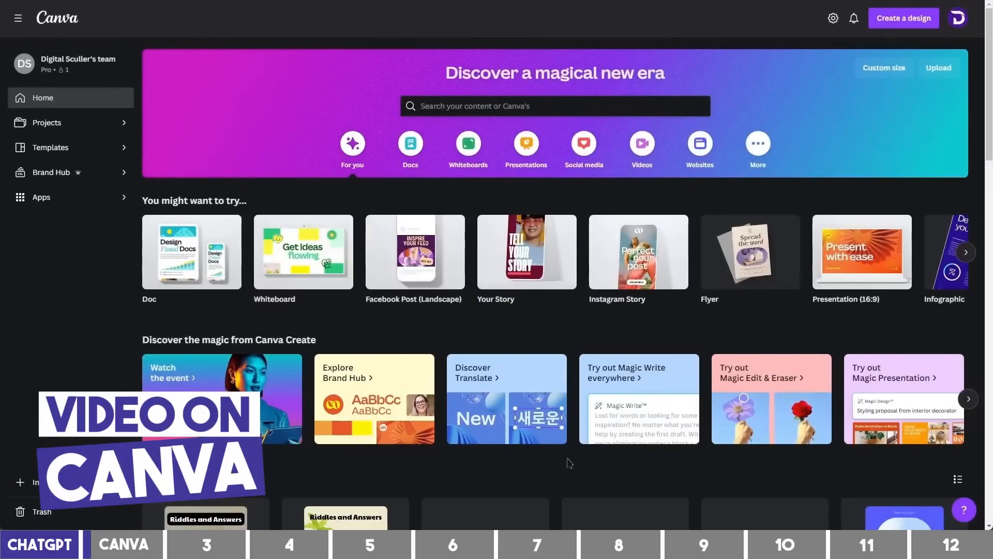
# Step: Switch to Canva and create a blank Mobile Video design
pyautogui.click(642, 148)
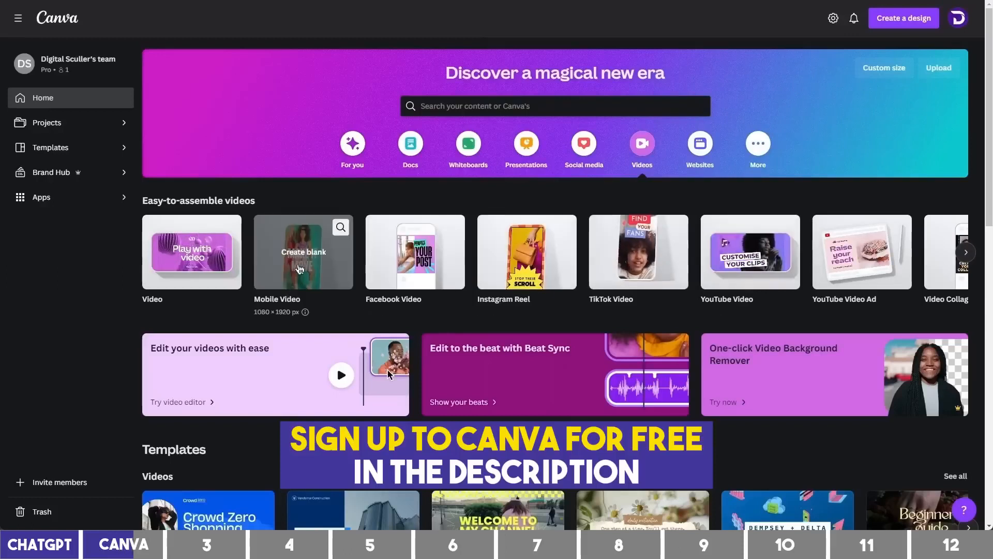
pyautogui.click(299, 268)
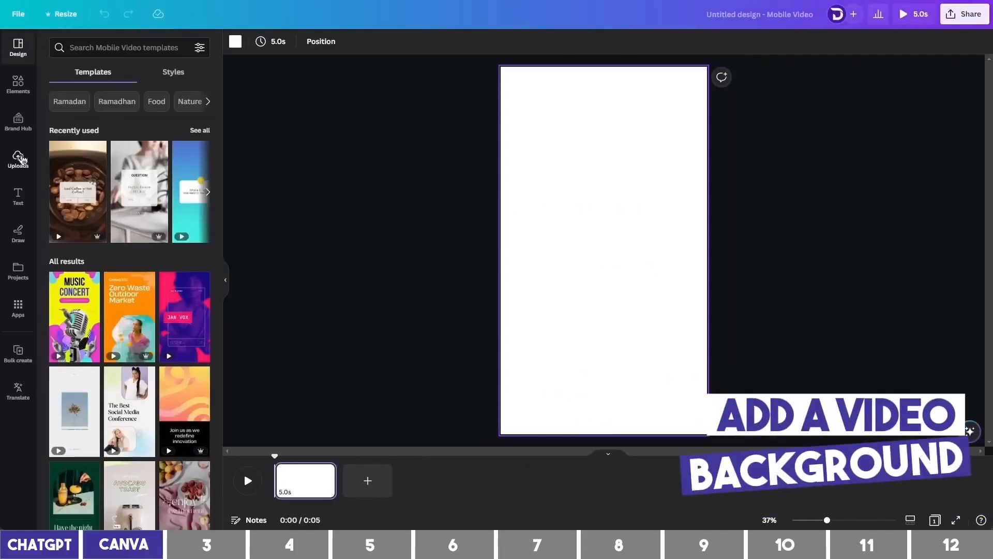
# Step: Search the video elements for "riddle" and set the 12-second cream maze animation as the page's full background
pyautogui.click(17, 91)
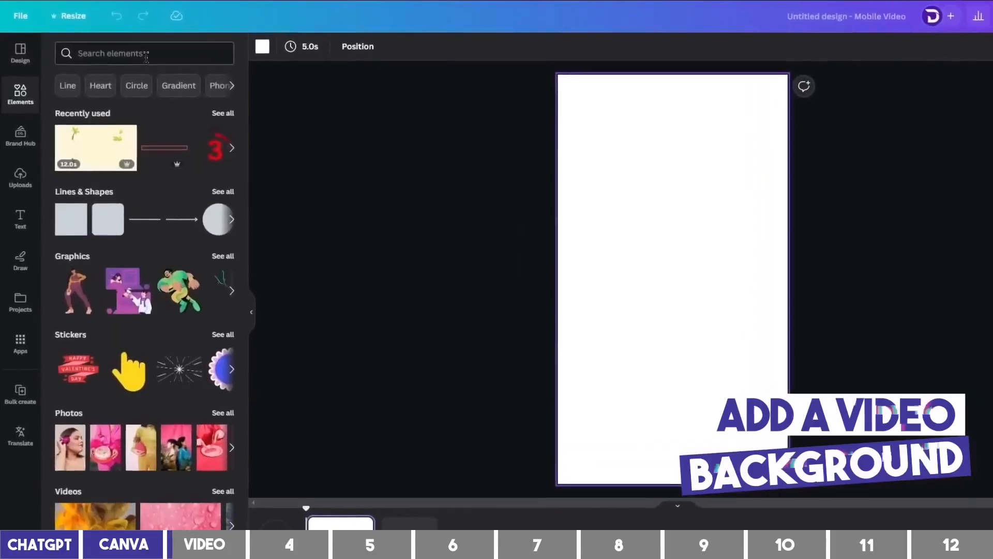
pyautogui.click(146, 54)
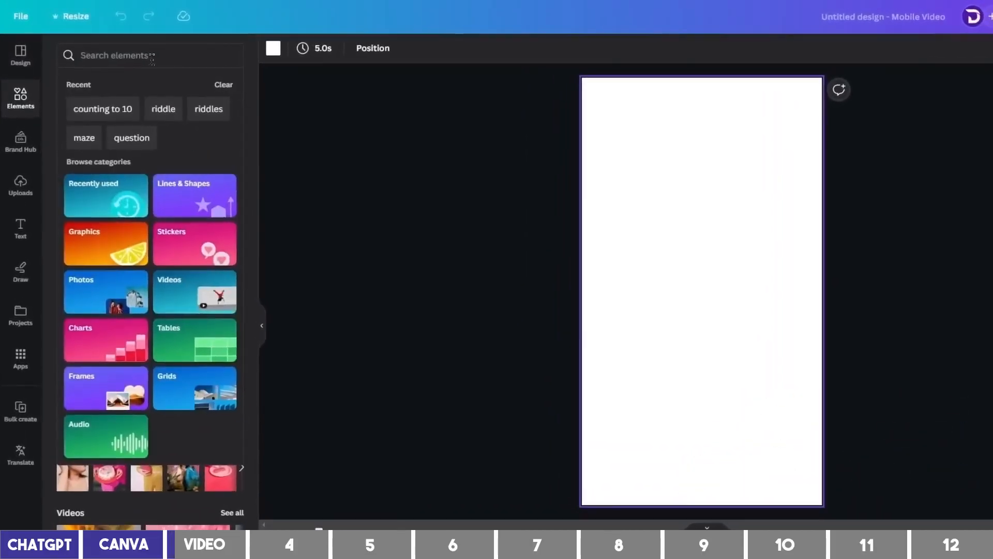
pyautogui.write('riddle')
pyautogui.press('Return')
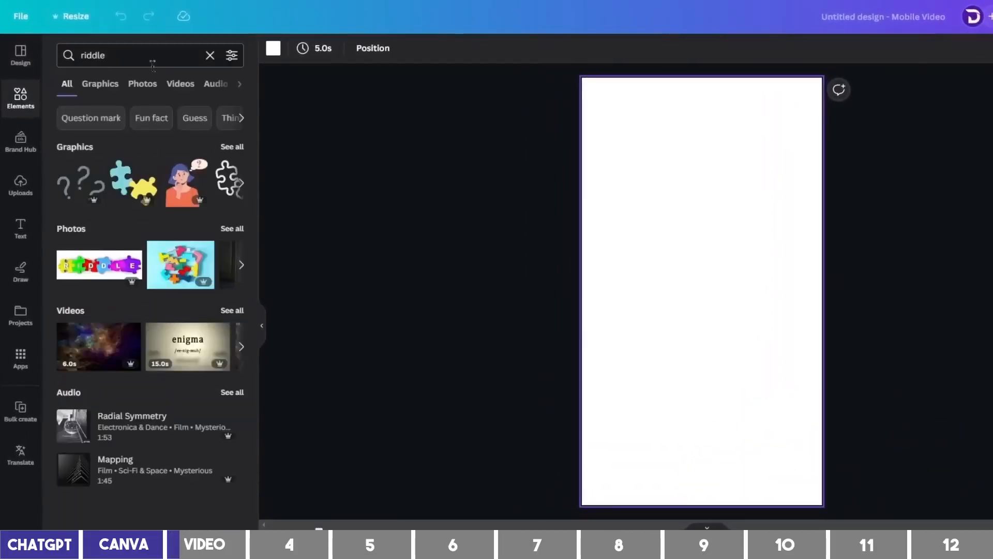
pyautogui.click(174, 85)
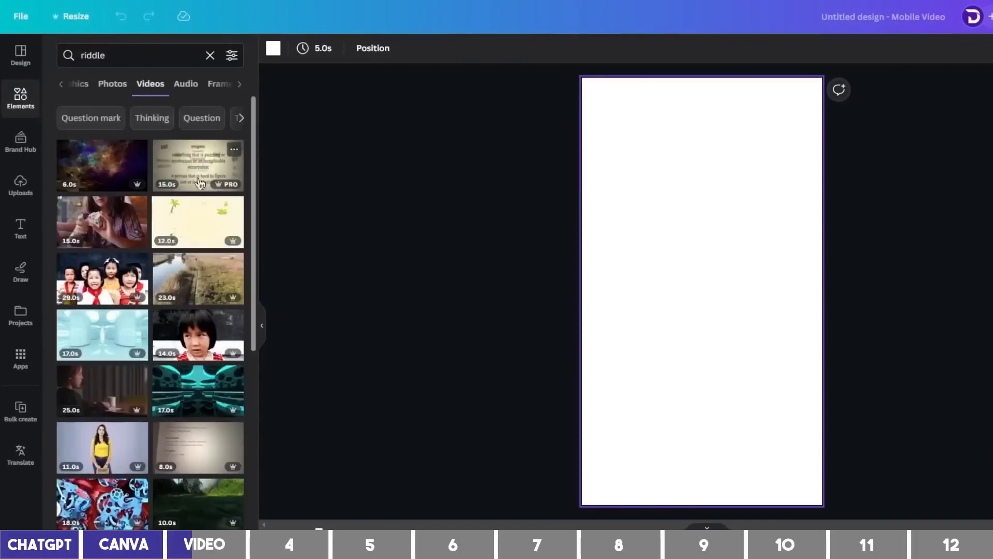
pyautogui.moveTo(197, 228); pyautogui.dragTo(611, 235)
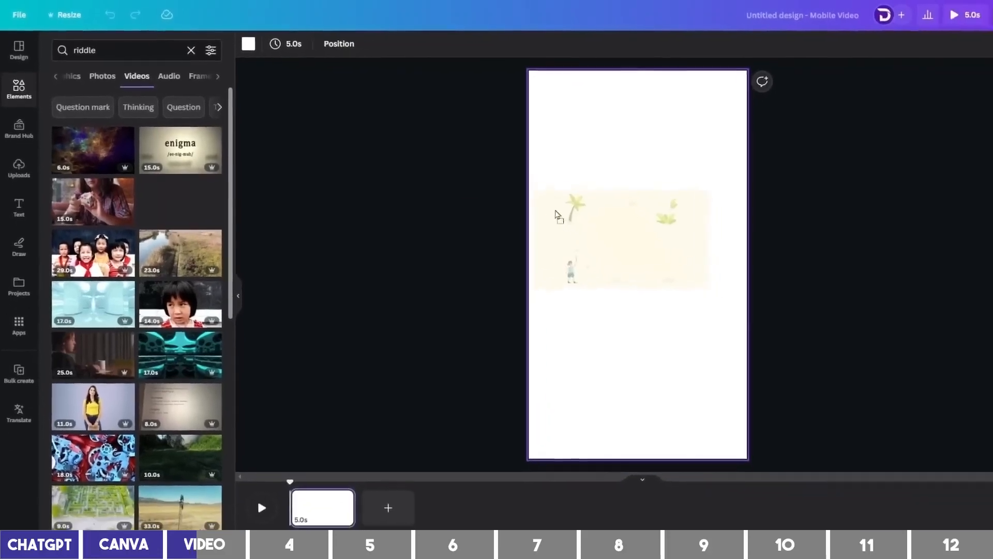
pyautogui.moveTo(557, 214); pyautogui.dragTo(558, 215)
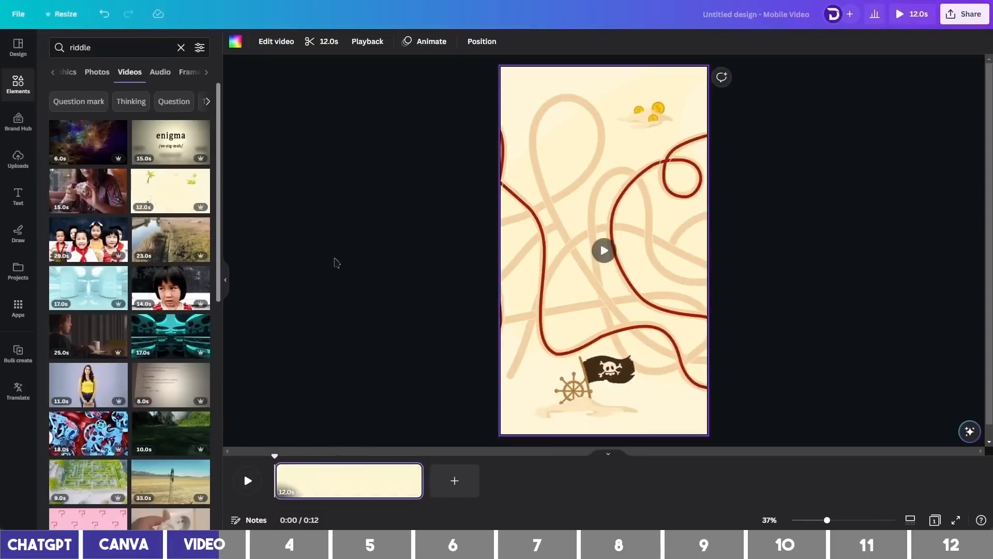
# Step: Slow the background video's playback speed to 0.75 and deselect the video
pyautogui.click(367, 46)
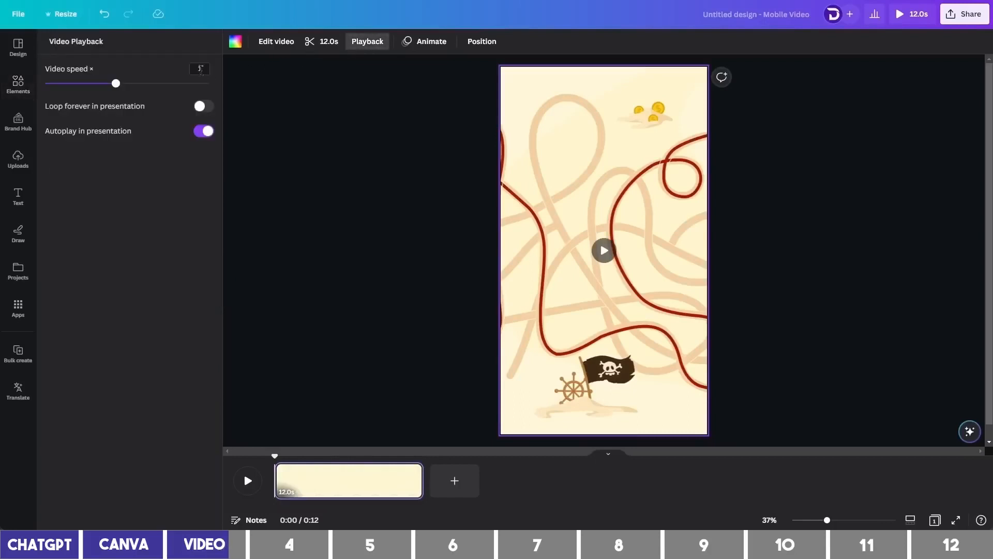
pyautogui.moveTo(107, 88); pyautogui.dragTo(99, 88)
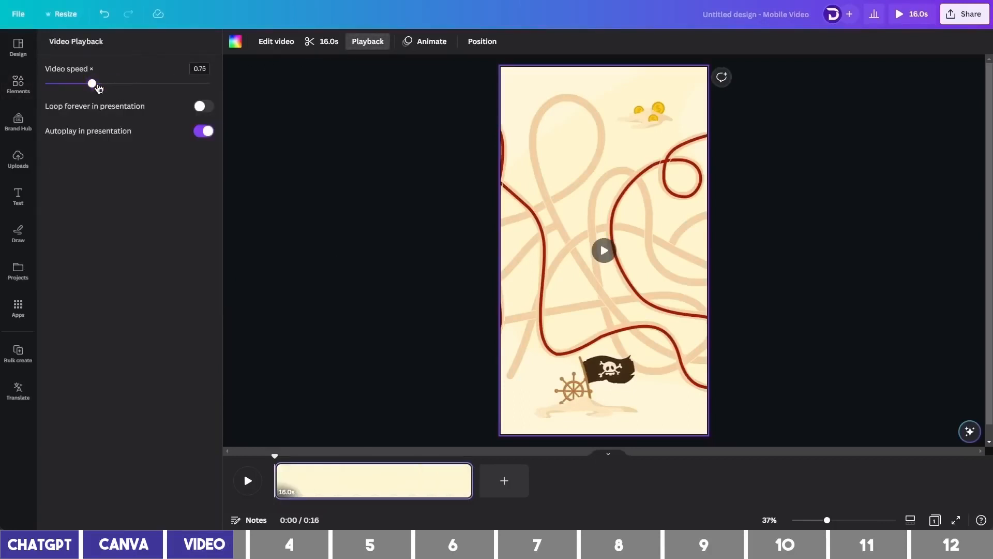
pyautogui.click(334, 380)
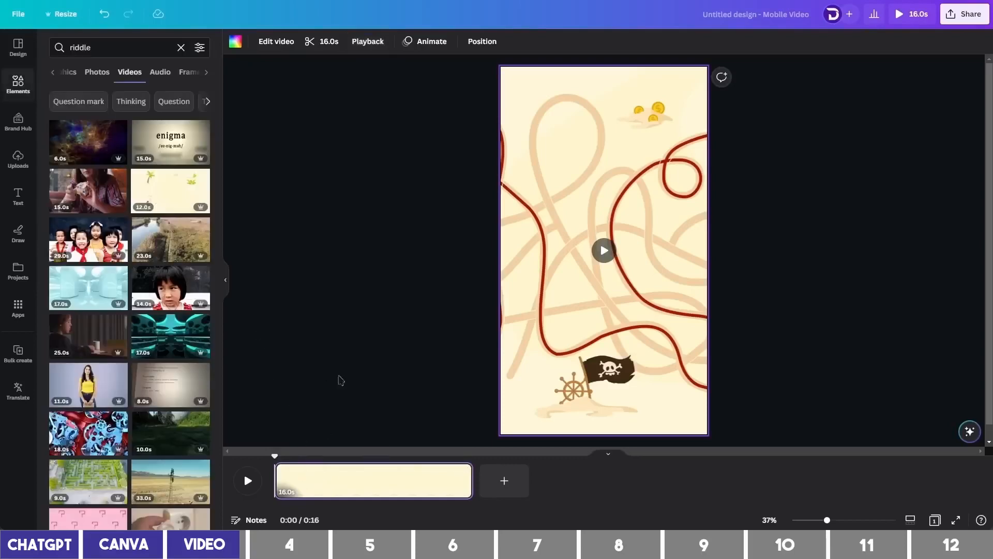
pyautogui.click(402, 332)
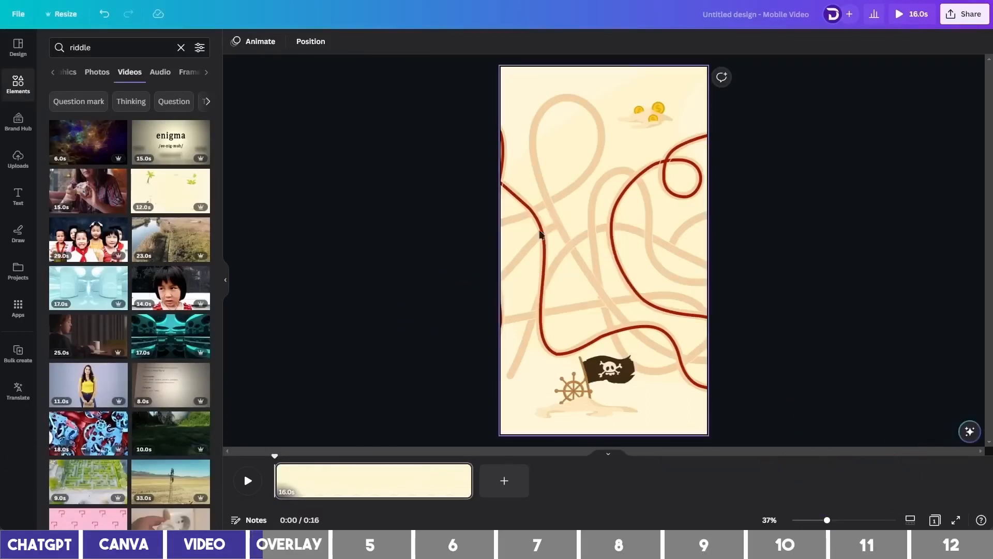
# Step: Add a square shape, enlarge it to cover the whole page, and fill it with black
pyautogui.press('r')
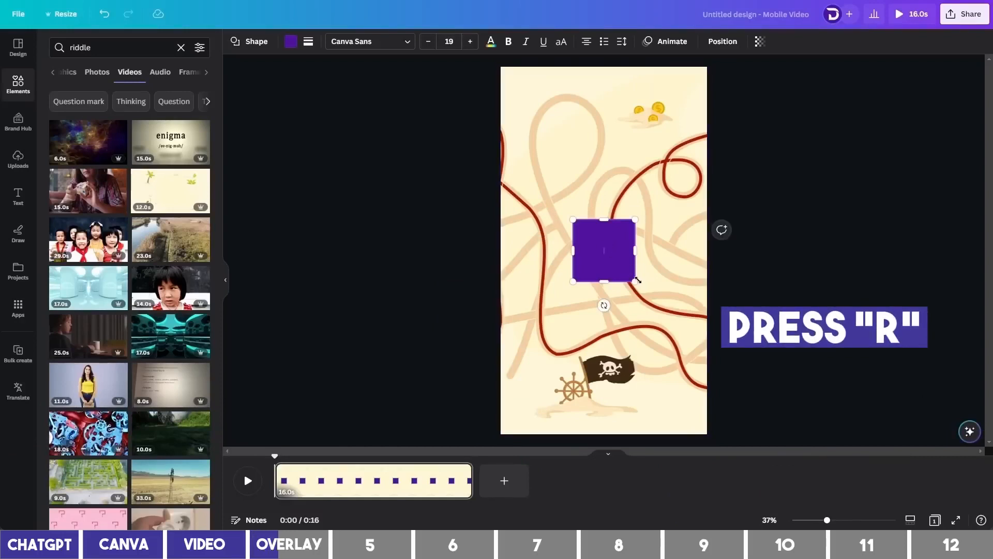
pyautogui.moveTo(636, 282); pyautogui.dragTo(760, 452)
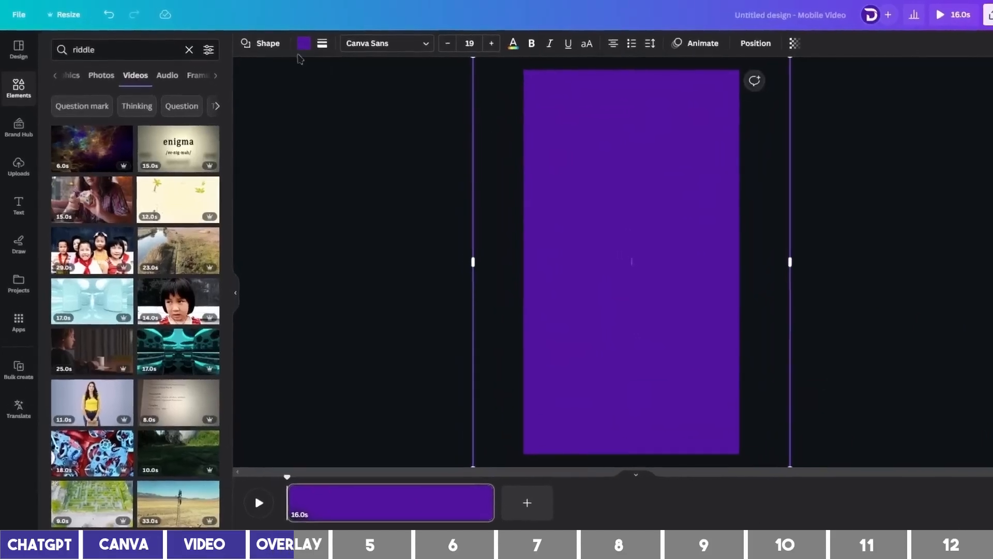
pyautogui.click(291, 42)
pyautogui.click(125, 198)
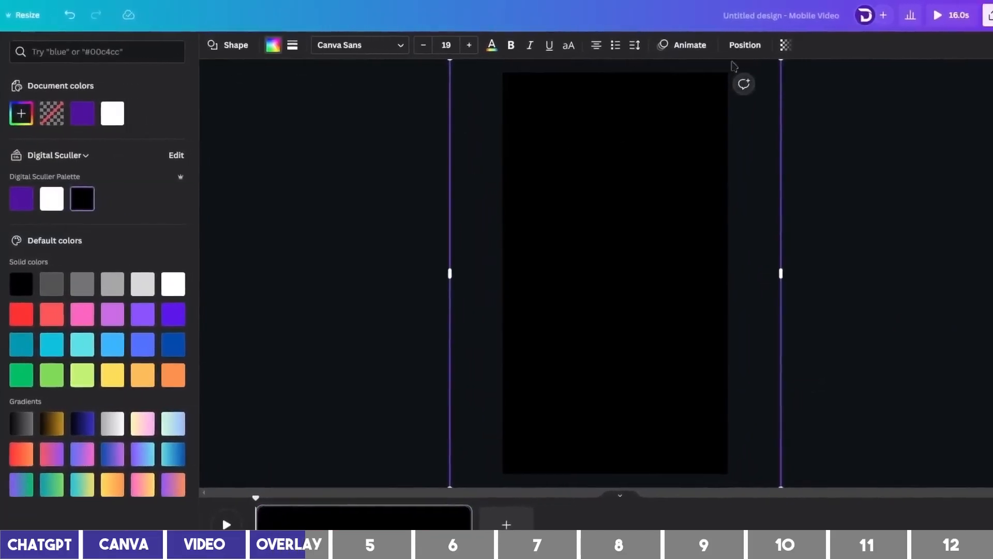
# Step: Make the black overlay semi-transparent so the background video shows through, and deselect it
pyautogui.click(785, 45)
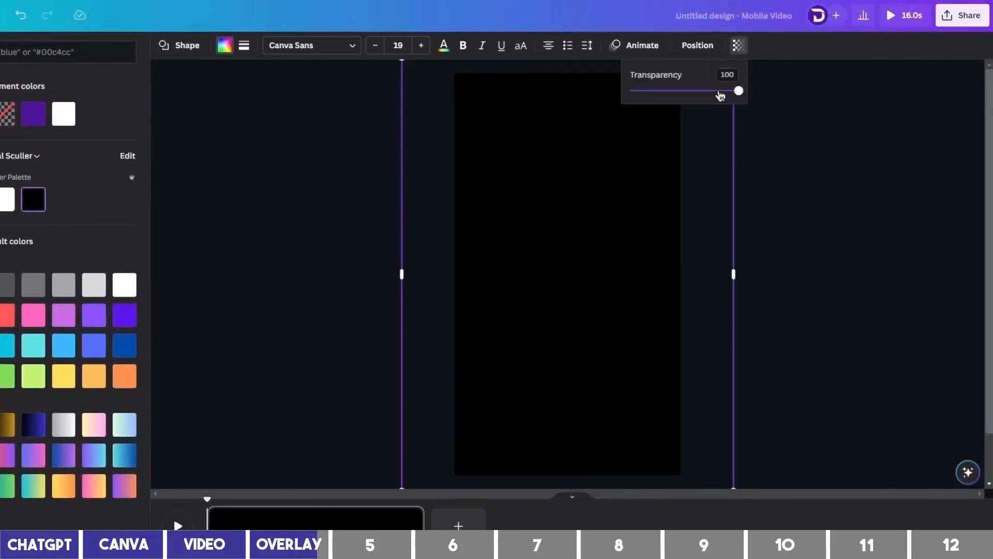
pyautogui.moveTo(738, 92); pyautogui.dragTo(677, 92)
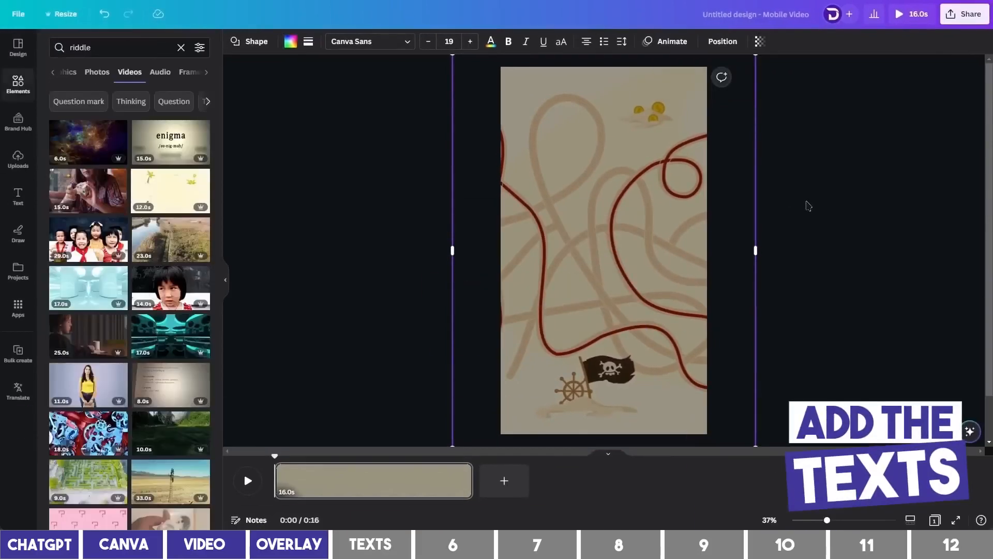
pyautogui.click(808, 206)
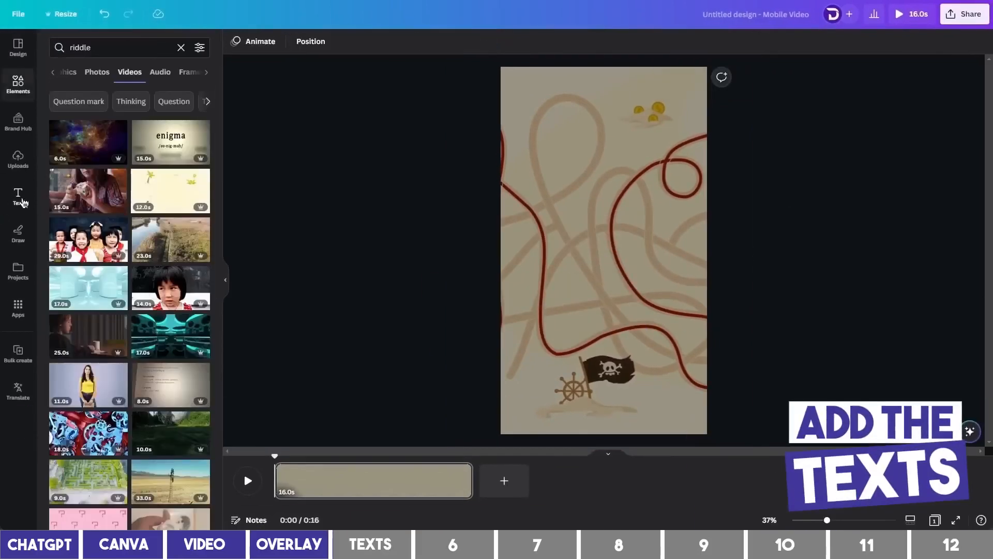
# Step: Add a heading in the upper part of the page reading "RIDDLES AND ANSWERS"
pyautogui.click(20, 196)
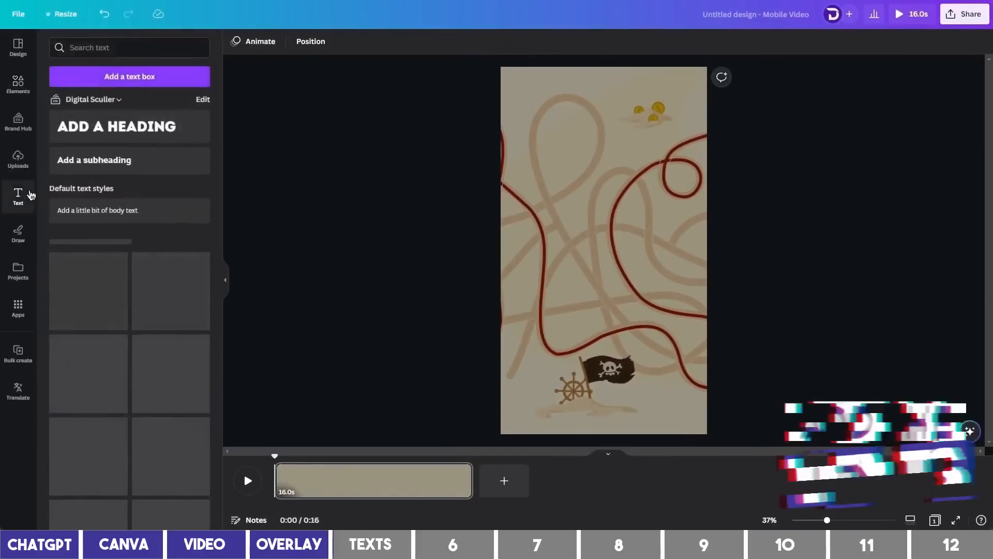
pyautogui.click(145, 131)
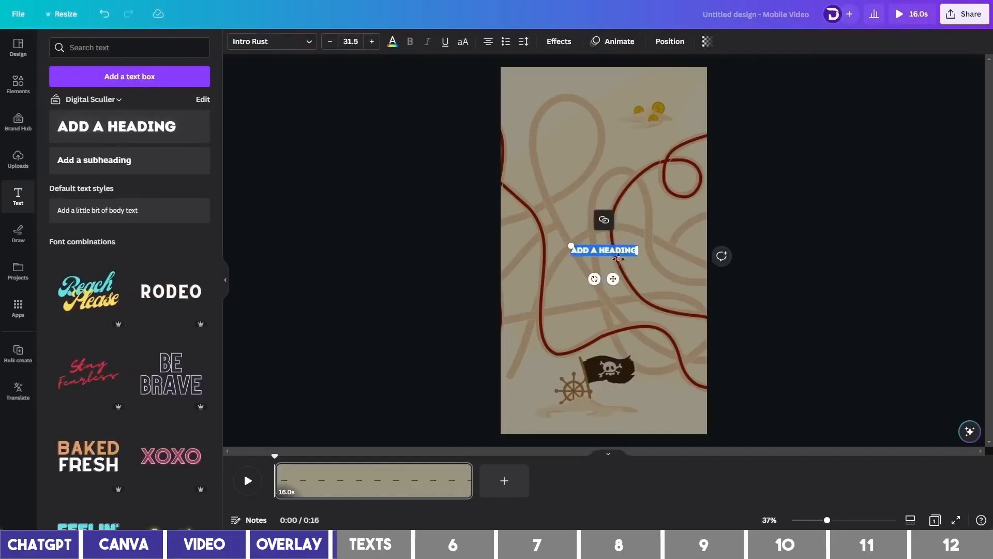
pyautogui.moveTo(613, 279); pyautogui.dragTo(587, 182)
pyautogui.write('R')
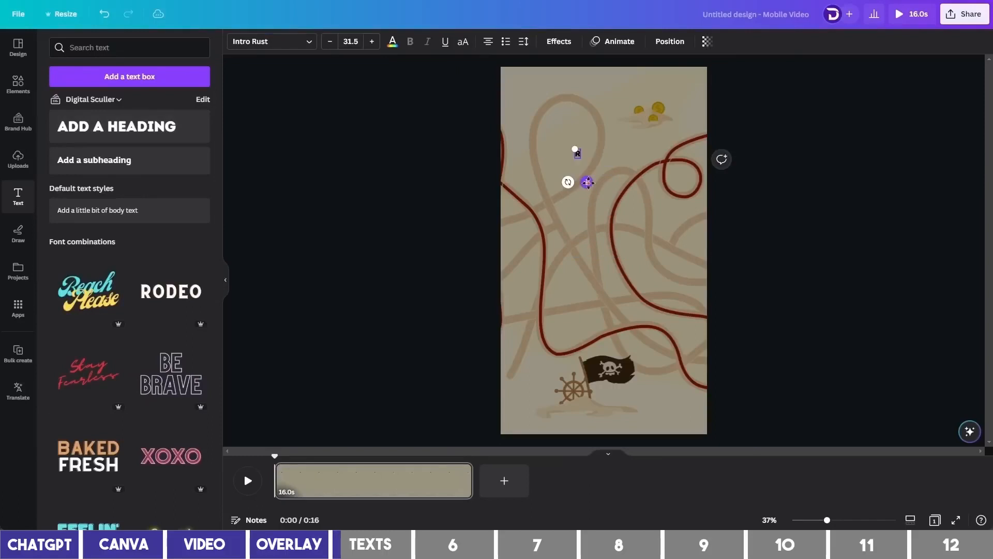
pyautogui.write('IDDLES AND ANSWERS')
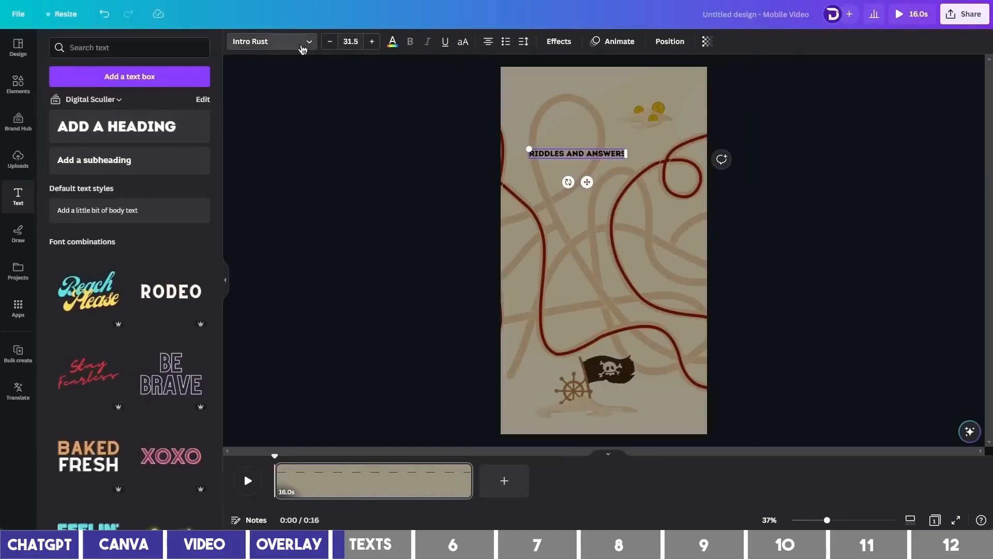
# Step: Search the fonts for "pay" and change the heading's font to Paytone One
pyautogui.click(274, 41)
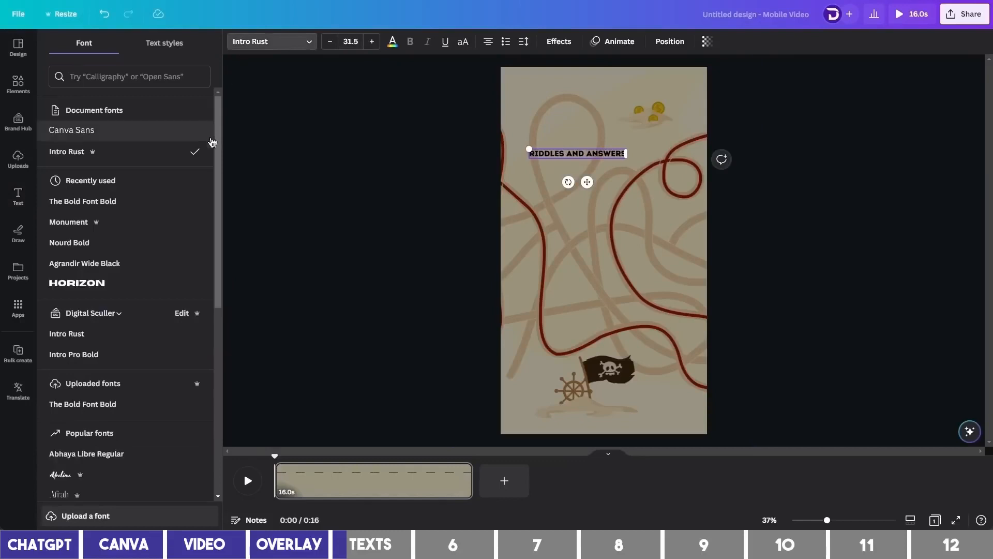
pyautogui.click(150, 77)
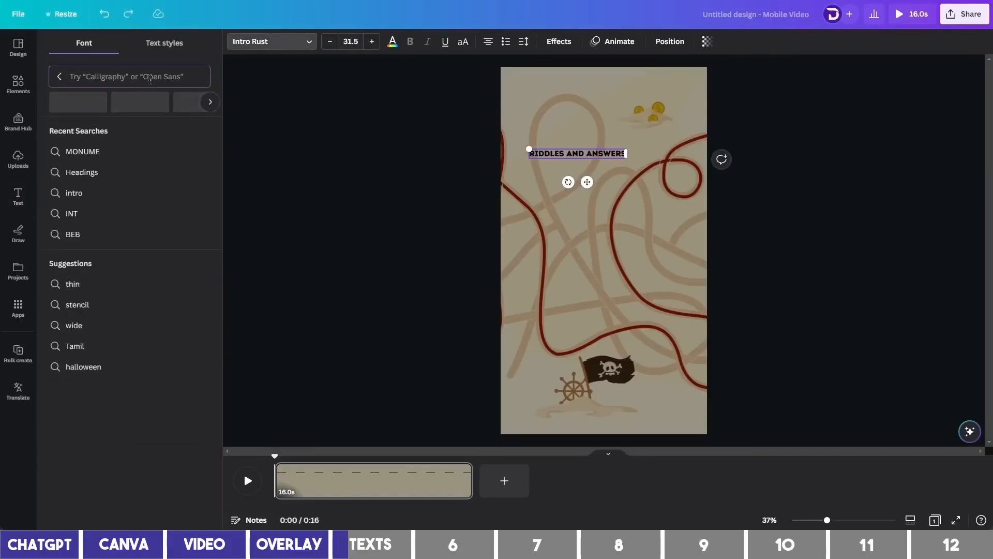
pyautogui.write('pay')
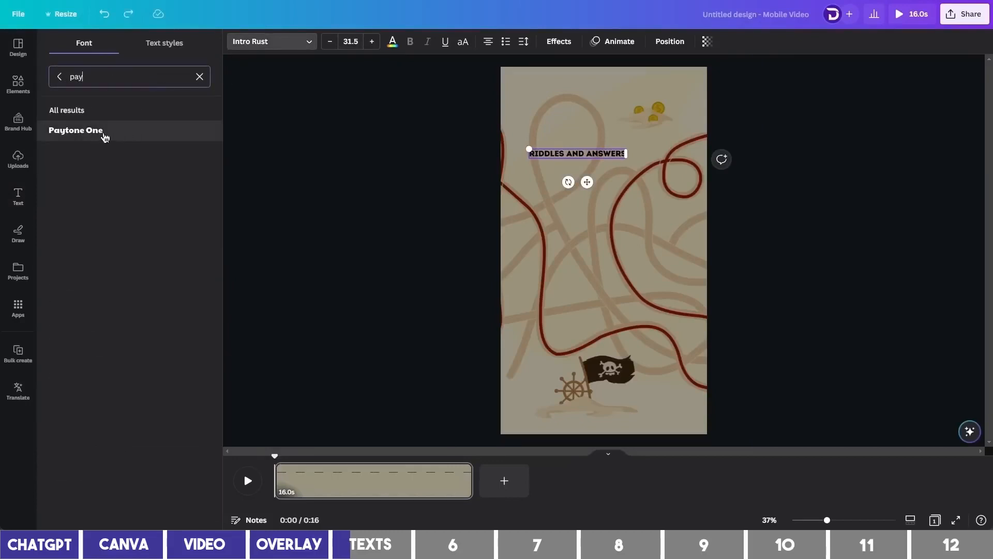
pyautogui.click(109, 132)
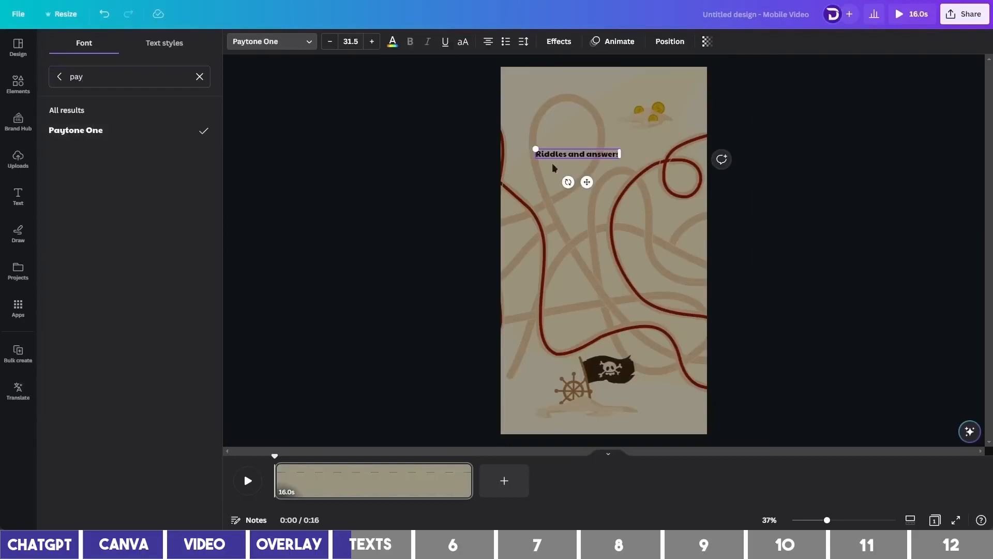
# Step: Set the heading's font size to 64, widen it onto one line, and place it near the top of the page
pyautogui.click(350, 42)
pyautogui.scroll(-1, 363, 287)
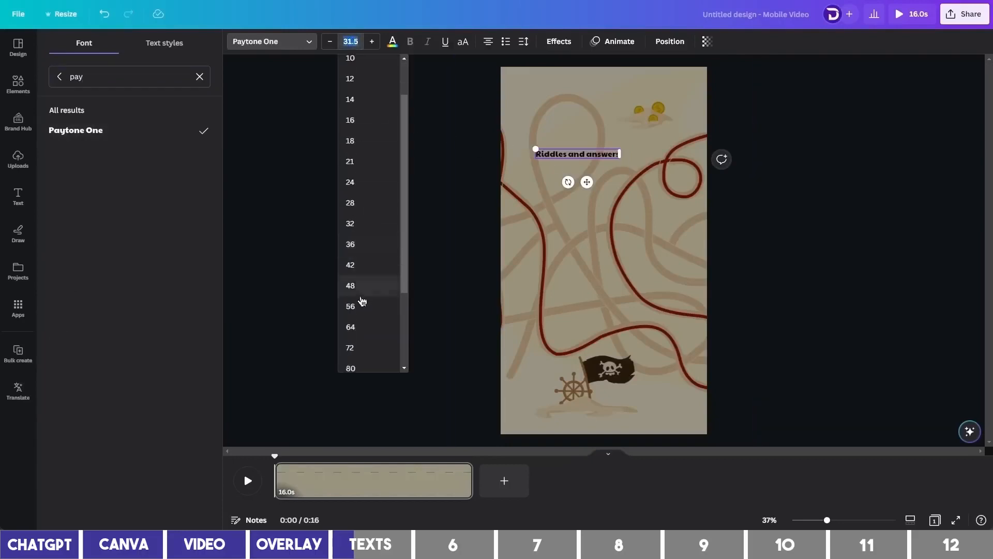
pyautogui.click(366, 327)
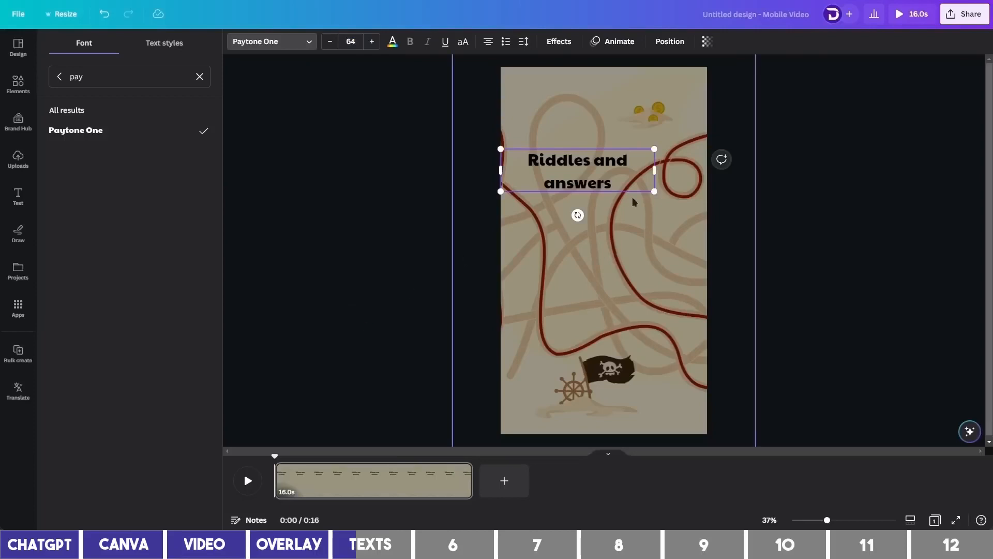
pyautogui.moveTo(669, 166); pyautogui.dragTo(681, 166)
pyautogui.moveTo(601, 193); pyautogui.dragTo(617, 132)
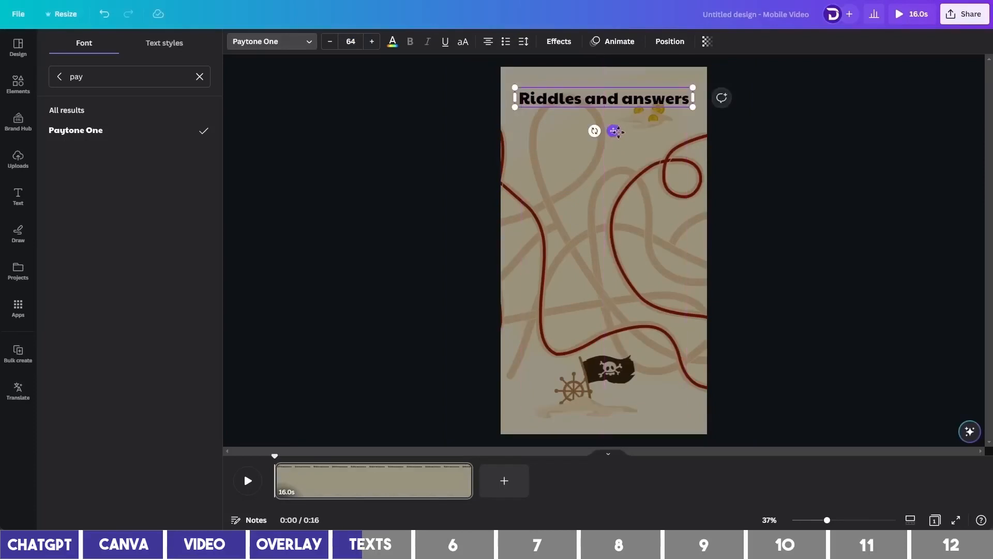
# Step: Give the heading a yellow Background text effect and deselect it
pyautogui.click(554, 42)
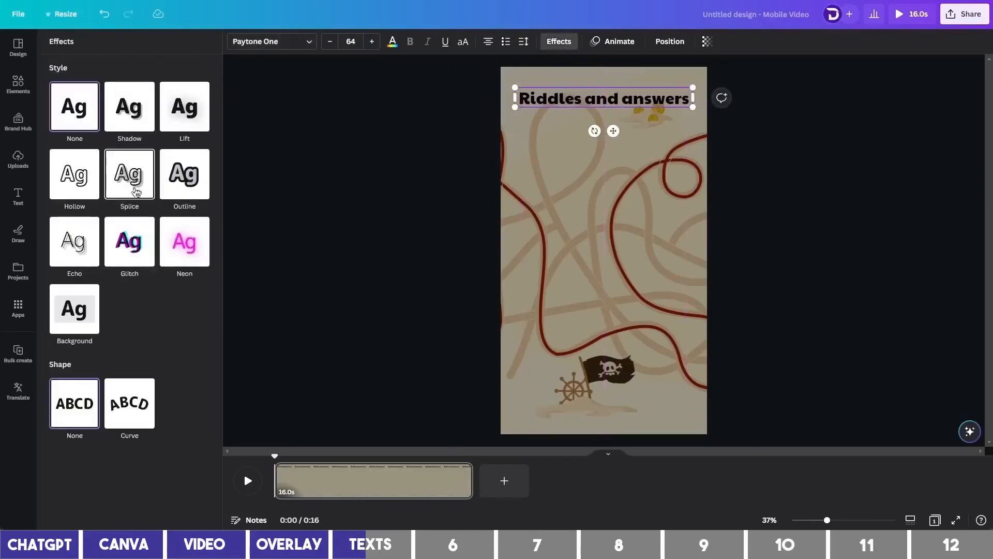
pyautogui.click(78, 310)
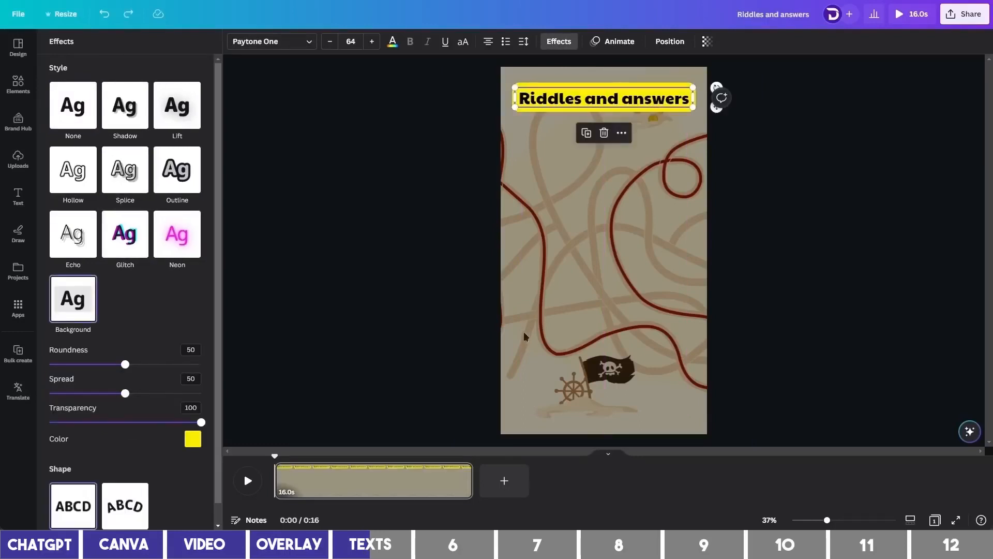
pyautogui.click(547, 309)
# Step: Duplicate the heading, place the copy below it, and remove the copy's background effect
pyautogui.click(568, 100)
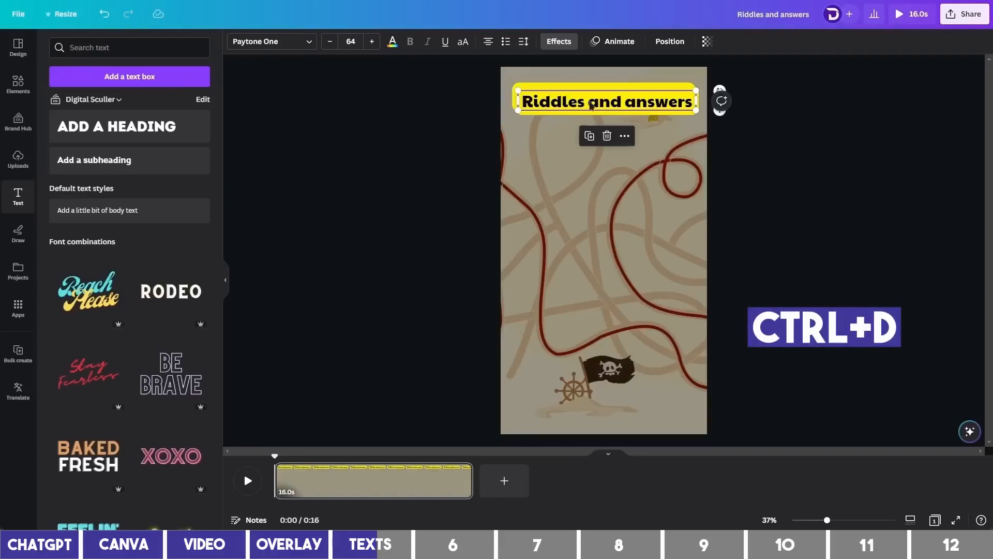
pyautogui.hotkey('ctrl', 'd')
pyautogui.moveTo(581, 103); pyautogui.dragTo(595, 203)
pyautogui.click(558, 41)
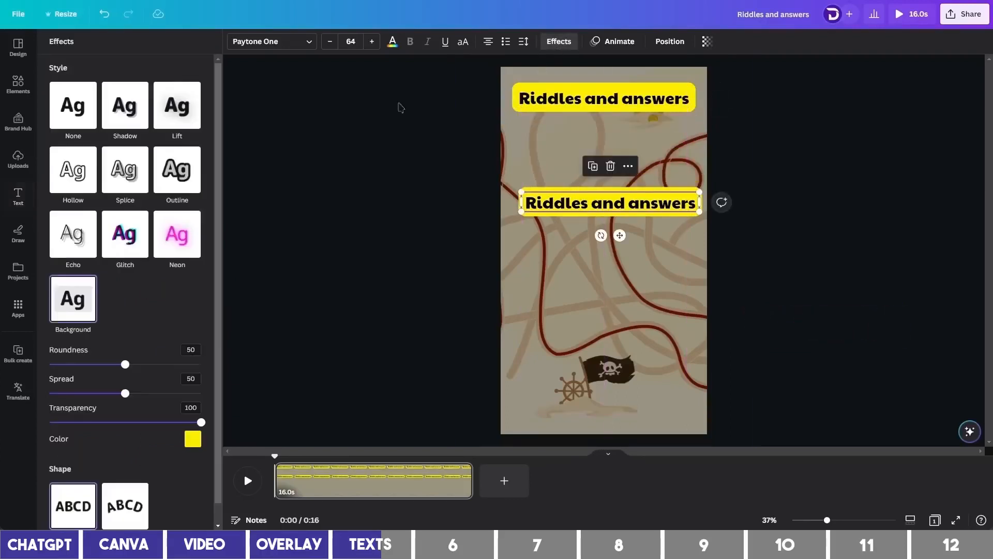
pyautogui.click(70, 107)
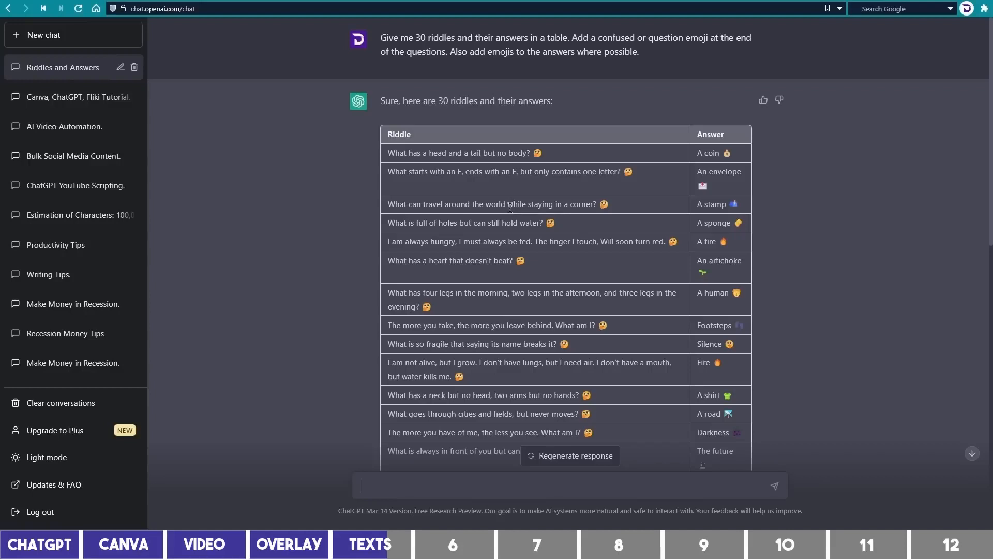
# Step: Copy the riddle beginning "What has four legs in the morning" from ChatGPT and replace the duplicated heading's text with it in Canva
pyautogui.moveTo(420, 304); pyautogui.dragTo(398, 302)
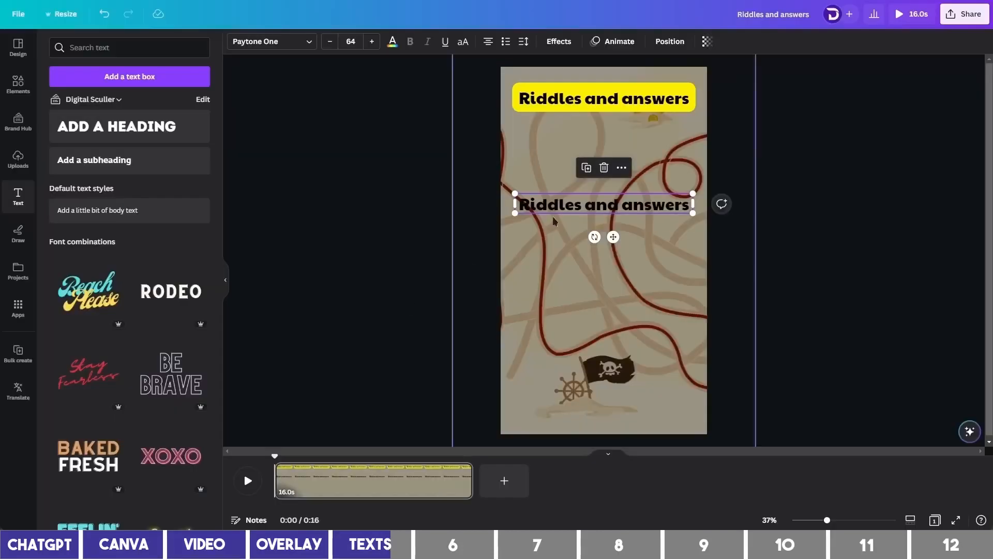
pyautogui.doubleClick(558, 205)
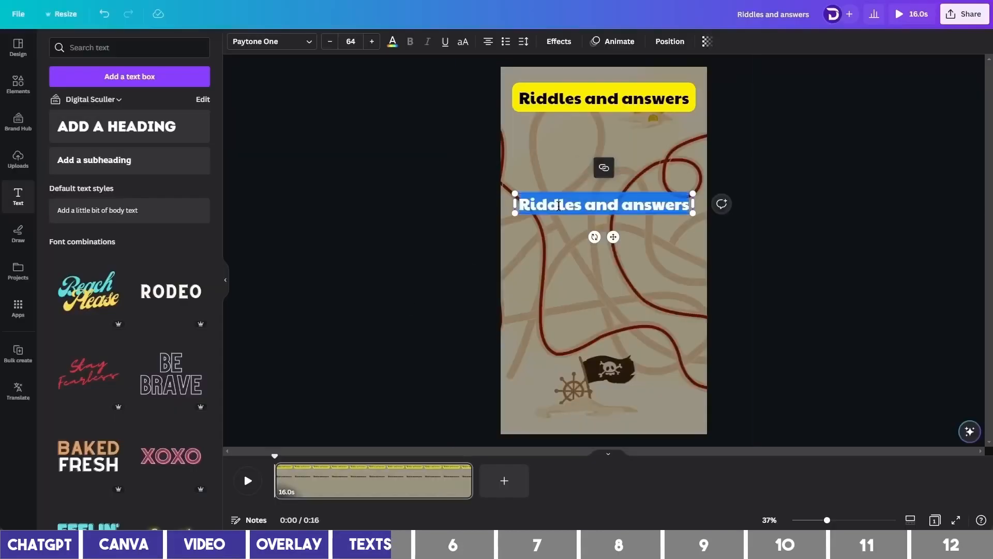
pyautogui.write('What has four legs in the morning, two legs in the afternoon, and three legs in the evening? 🤔')
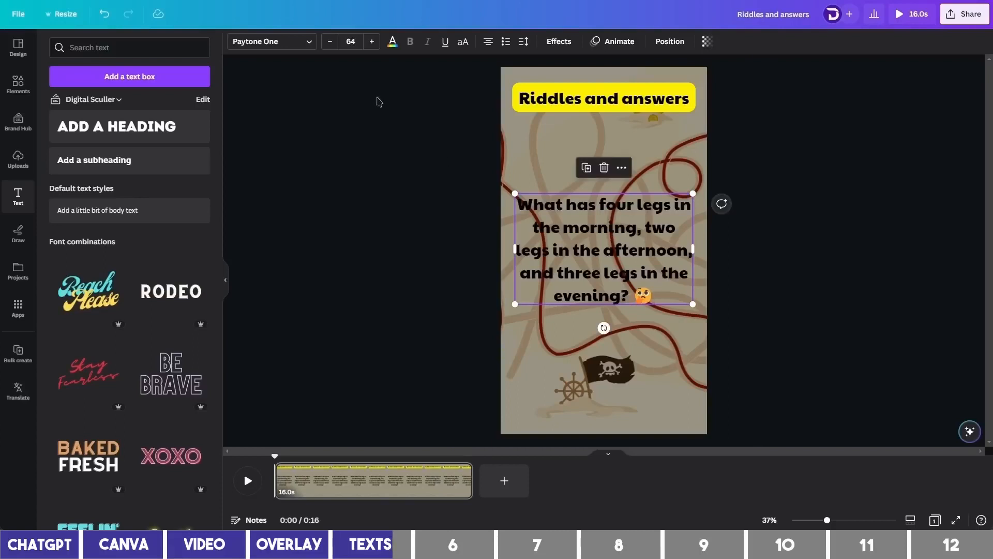
# Step: Make the riddle text size 72 and white, positioned higher on the page beneath the heading
pyautogui.click(350, 41)
pyautogui.click(367, 237)
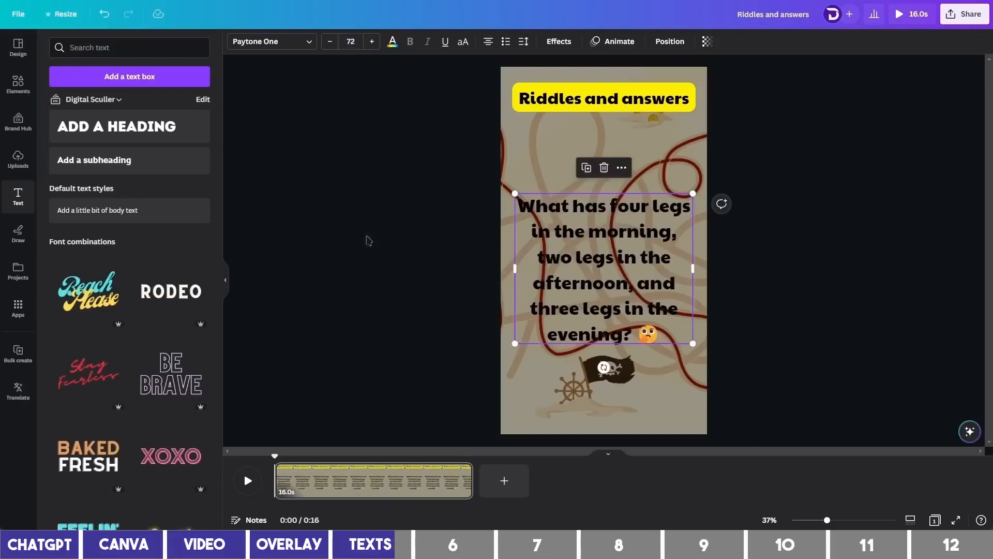
pyautogui.moveTo(646, 274); pyautogui.dragTo(646, 230)
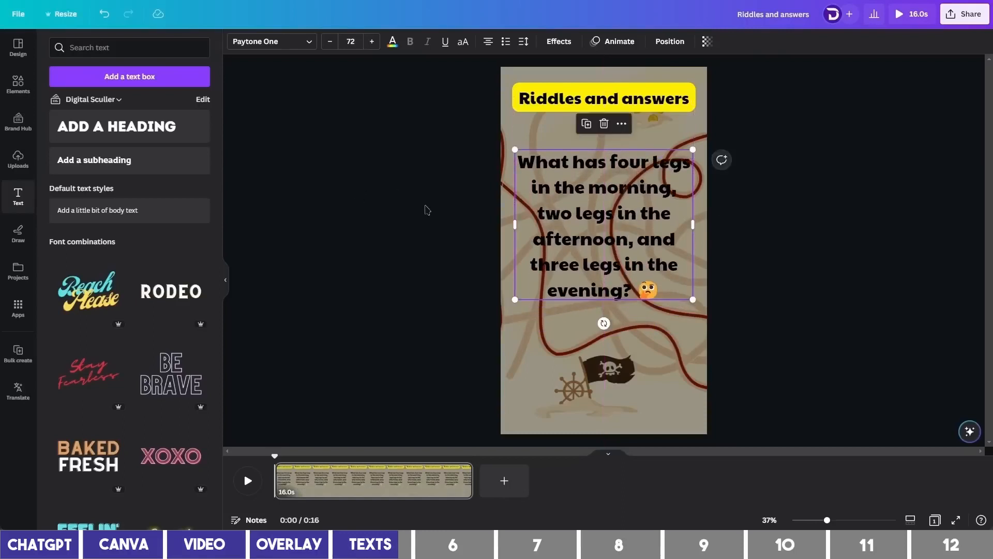
pyautogui.click(393, 41)
pyautogui.click(116, 104)
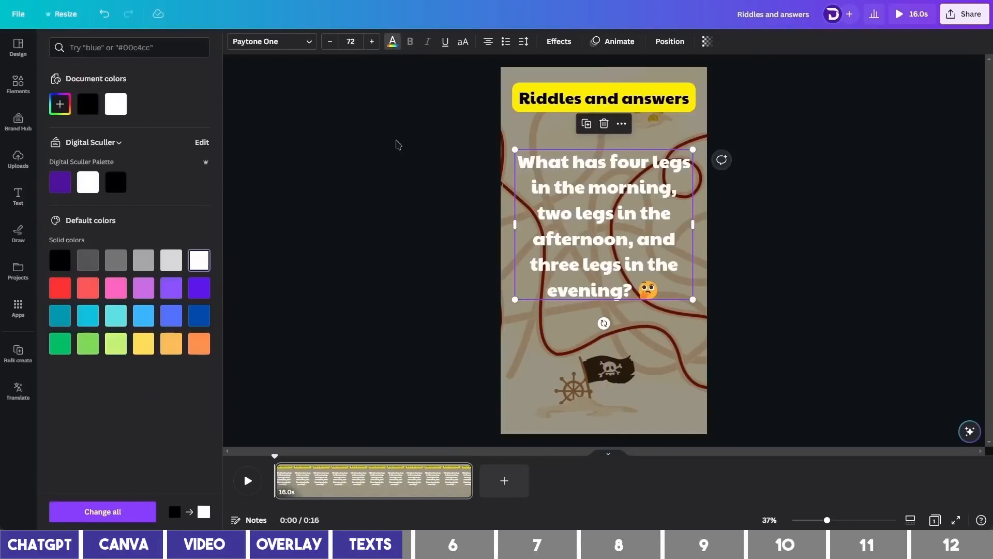
# Step: Apply an Outline effect to the riddle text in black with thickness 73
pyautogui.click(563, 45)
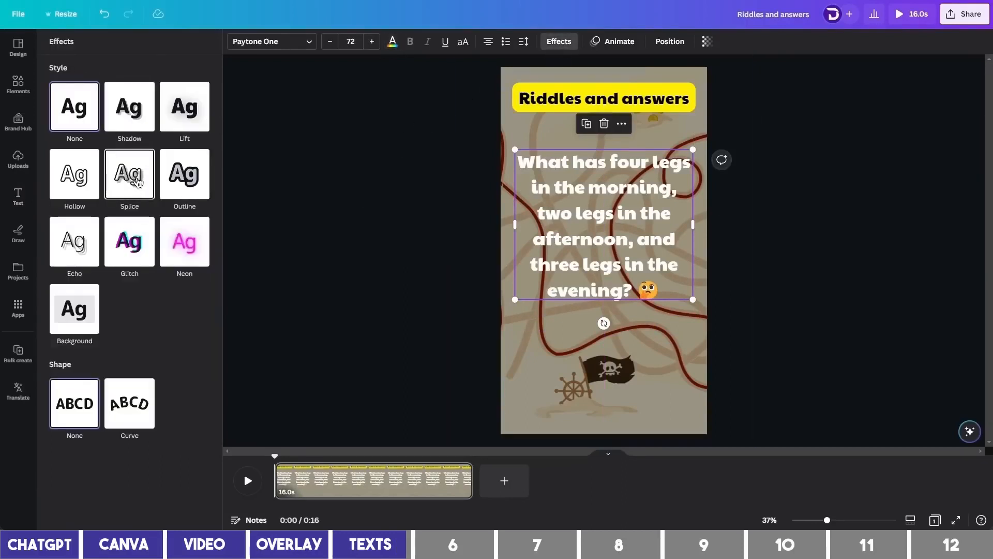
pyautogui.click(184, 174)
pyautogui.click(201, 258)
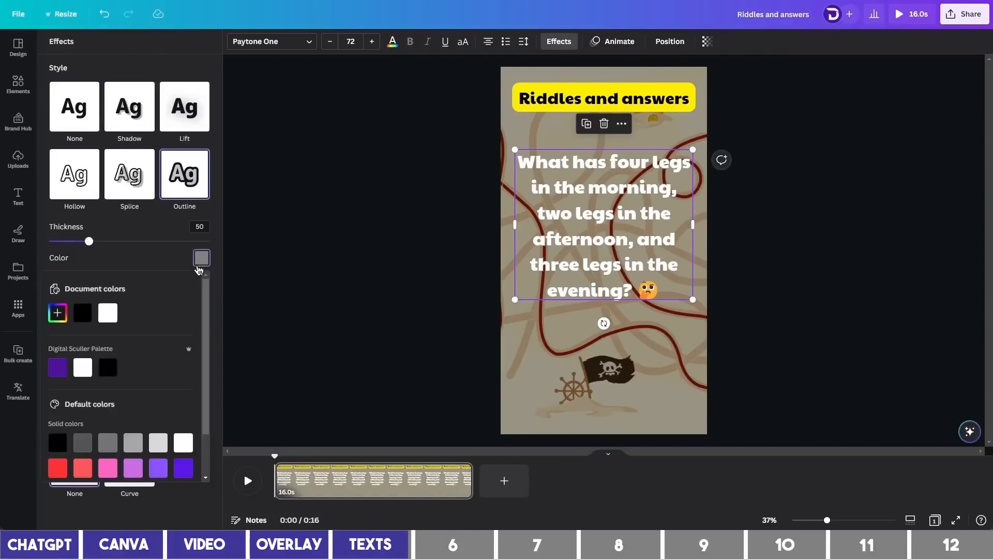
pyautogui.click(108, 313)
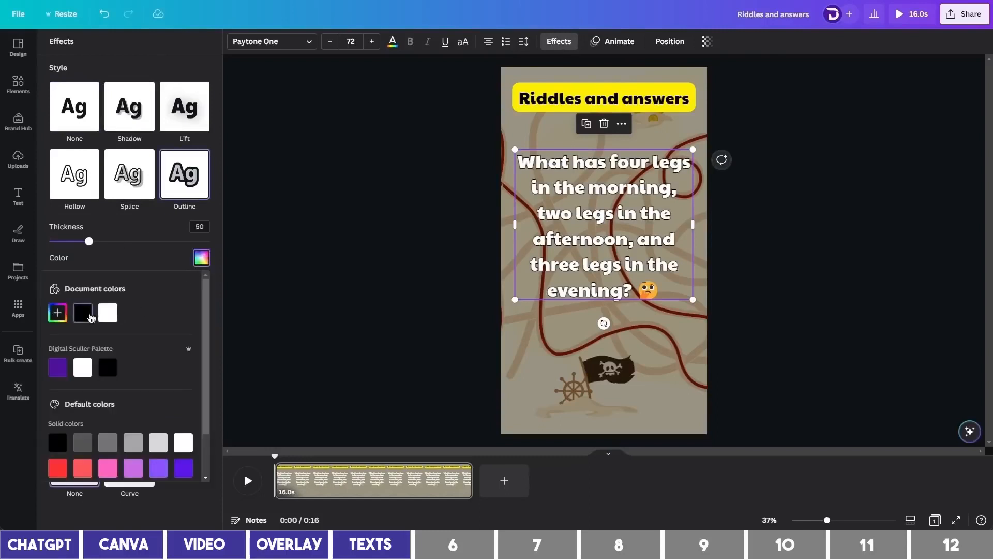
pyautogui.click(97, 248)
pyautogui.moveTo(98, 249); pyautogui.dragTo(112, 249)
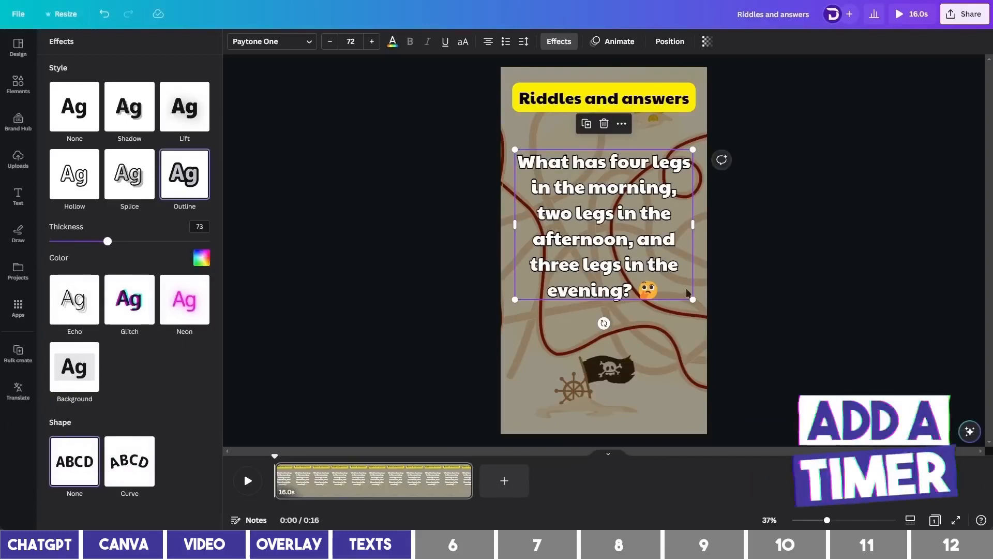
# Step: Move the riddle text up to sit just beneath the yellow heading, and deselect it
pyautogui.click(733, 239)
pyautogui.moveTo(614, 241); pyautogui.dragTo(614, 239)
pyautogui.click(475, 365)
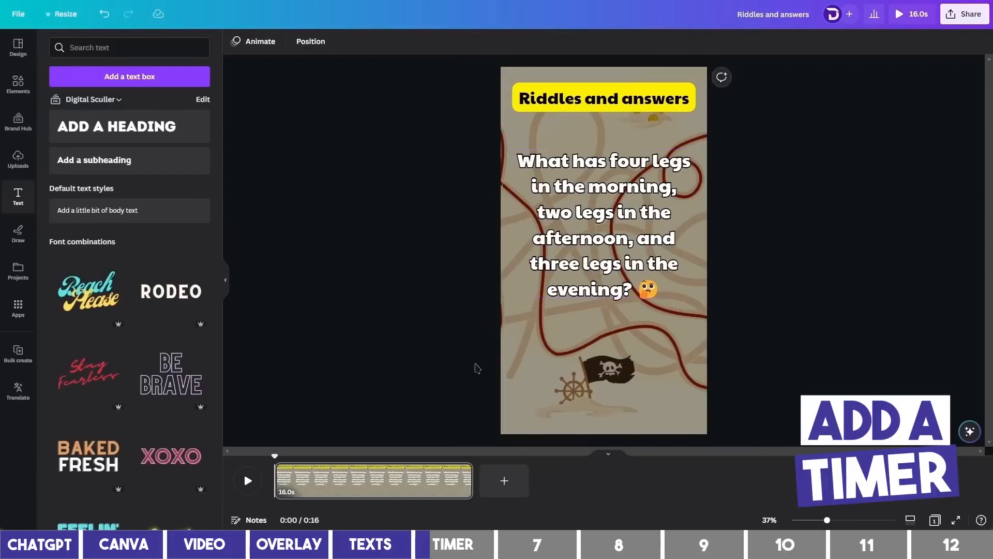
pyautogui.moveTo(600, 281); pyautogui.dragTo(600, 261)
pyautogui.click(557, 365)
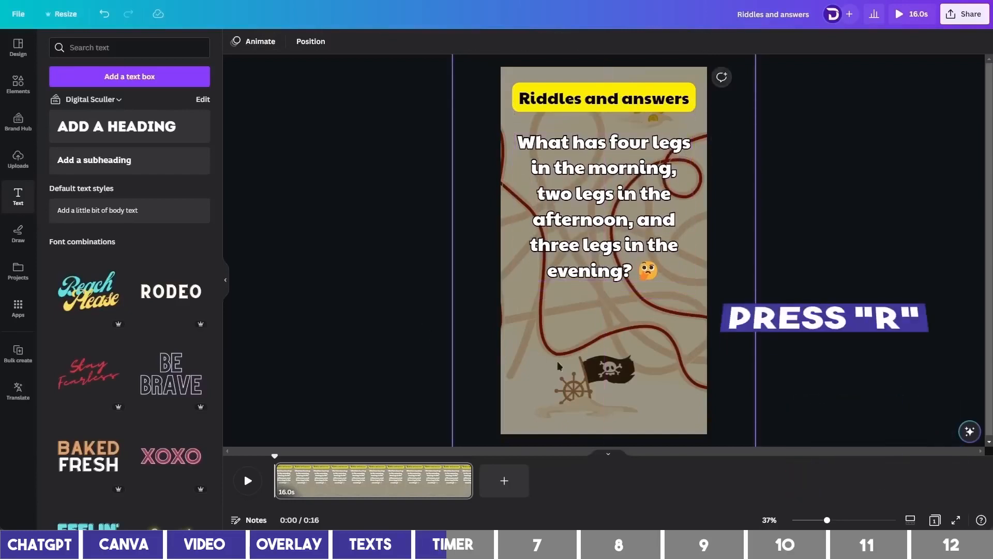
# Step: Add a rectangle for the timer, stretch it into a wide thin bar, and place it near the bottom of the page
pyautogui.press('r')
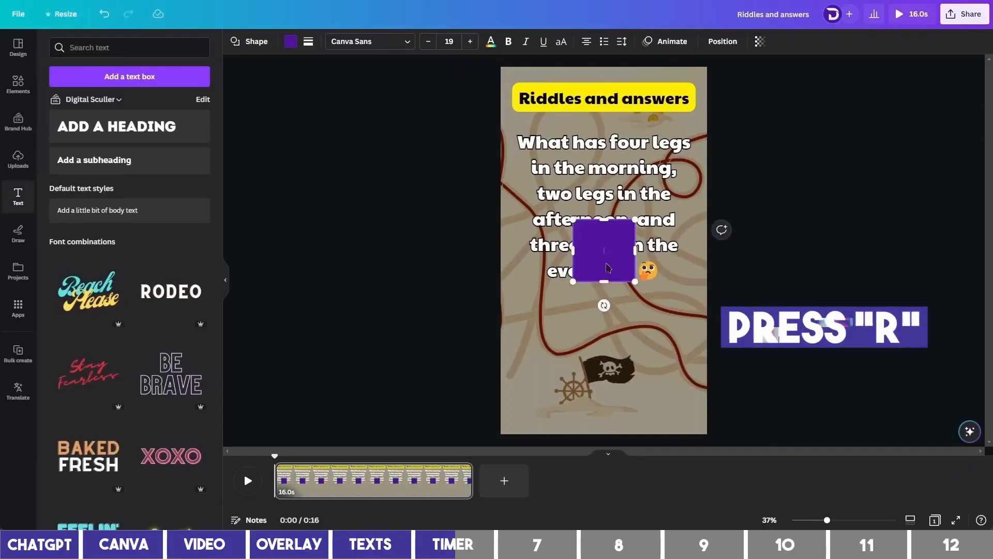
pyautogui.moveTo(607, 268); pyautogui.dragTo(558, 353)
pyautogui.moveTo(552, 309); pyautogui.dragTo(699, 361)
pyautogui.moveTo(573, 360); pyautogui.dragTo(570, 389)
# Step: Fill the timer bar with solid red and deselect it
pyautogui.click(291, 42)
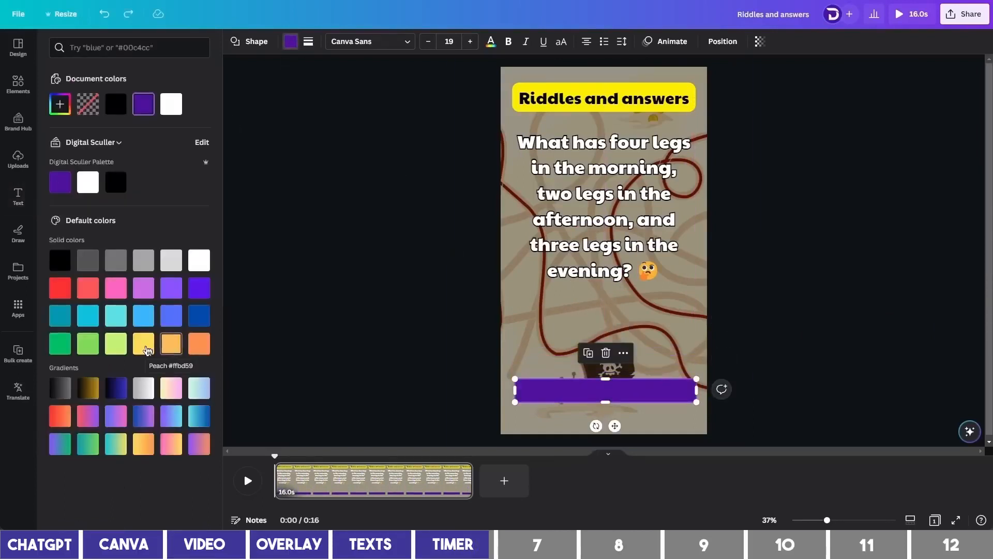
pyautogui.click(60, 288)
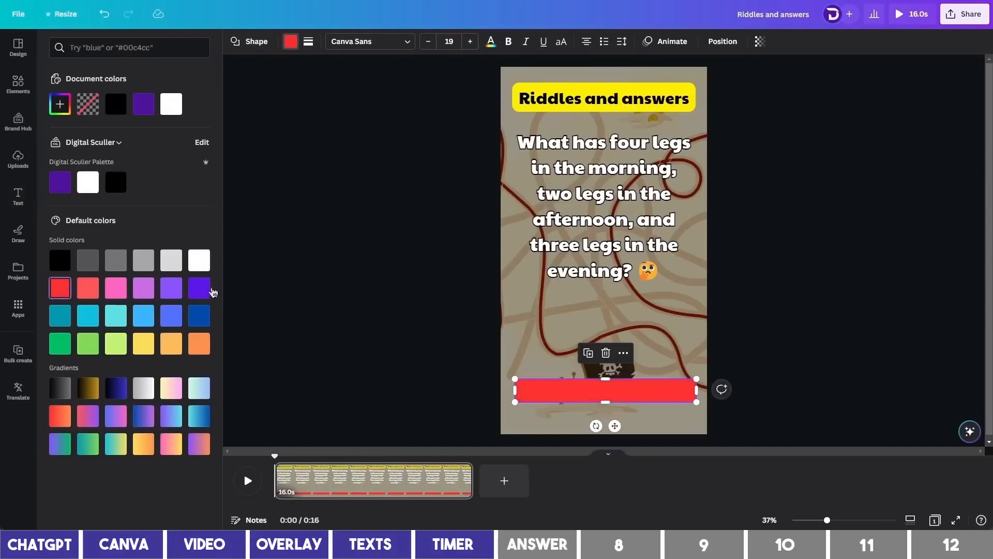
pyautogui.click(352, 332)
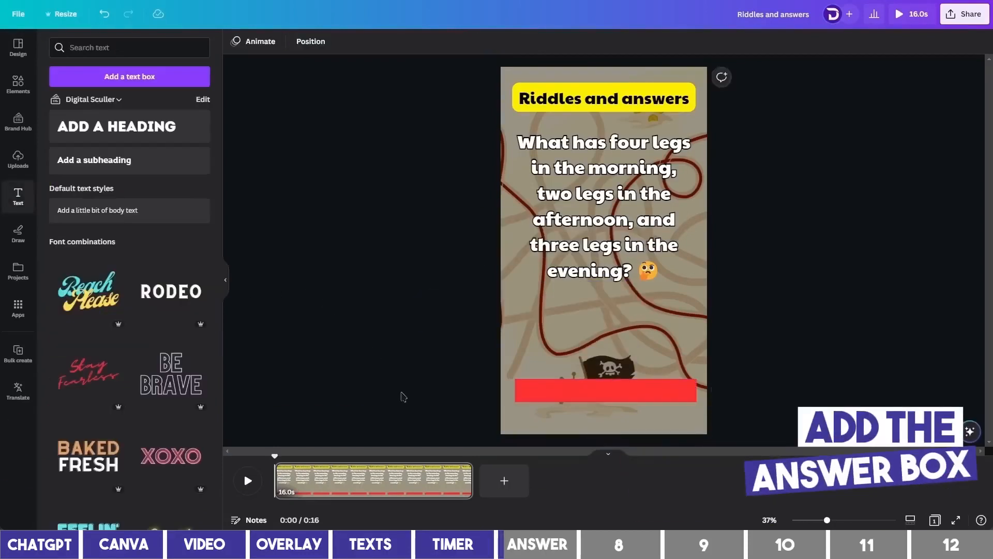
# Step: Duplicate the riddle text and place the copy directly below the original
pyautogui.click(614, 219)
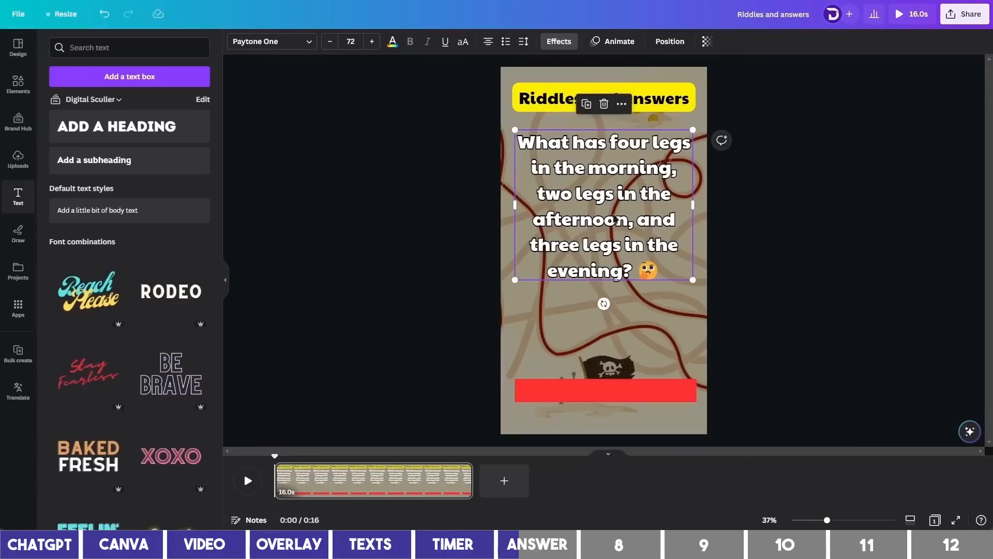
pyautogui.hotkey('ctrl', 'd')
pyautogui.moveTo(628, 215); pyautogui.dragTo(614, 332)
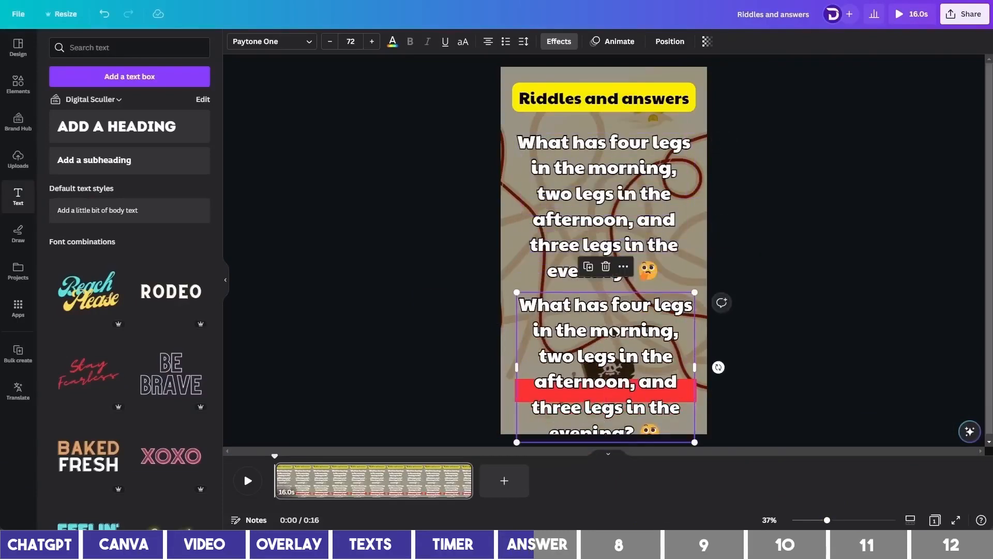
# Step: Copy this riddle's answer from ChatGPT and replace the duplicated riddle's text in Canva with "A human 🧑"
pyautogui.hotkey('alt', 'Tab')
pyautogui.moveTo(745, 192); pyautogui.dragTo(716, 187)
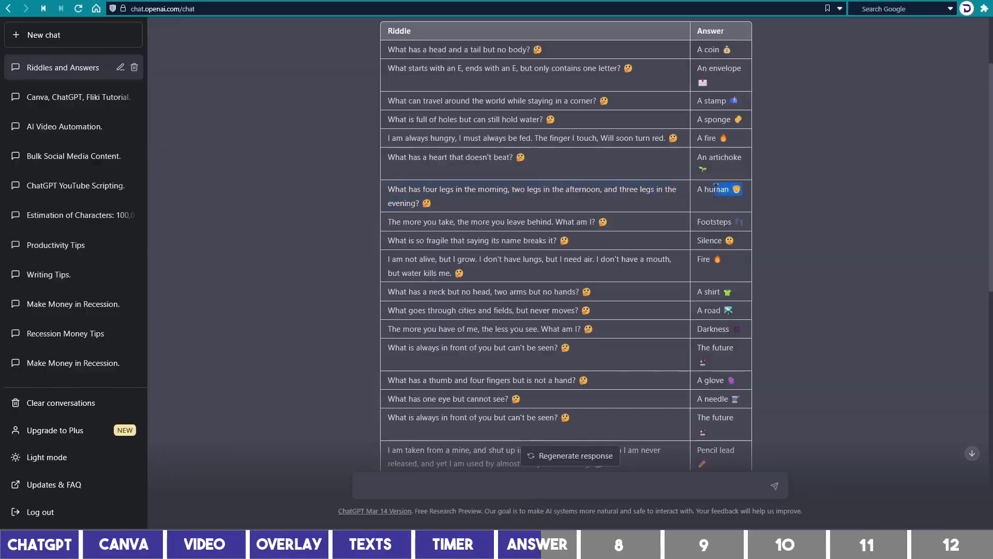
pyautogui.hotkey('alt', 'Tab')
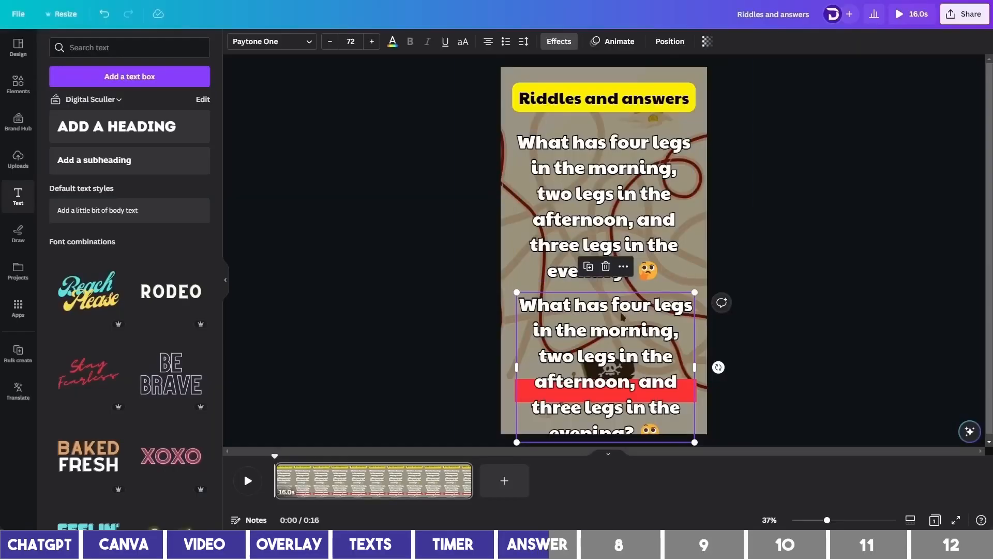
pyautogui.doubleClick(623, 317)
pyautogui.hotkey('ctrl', 'a')
pyautogui.write('A human 🧑')
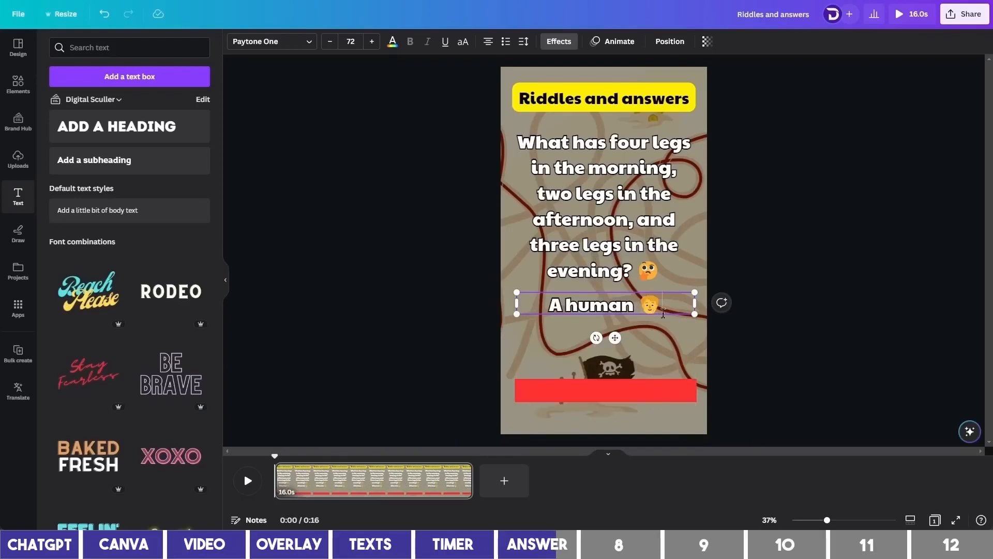
# Step: Enlarge the answer text to size 111 and centre it between the riddle and the red bar
pyautogui.moveTo(695, 304); pyautogui.dragTo(663, 373)
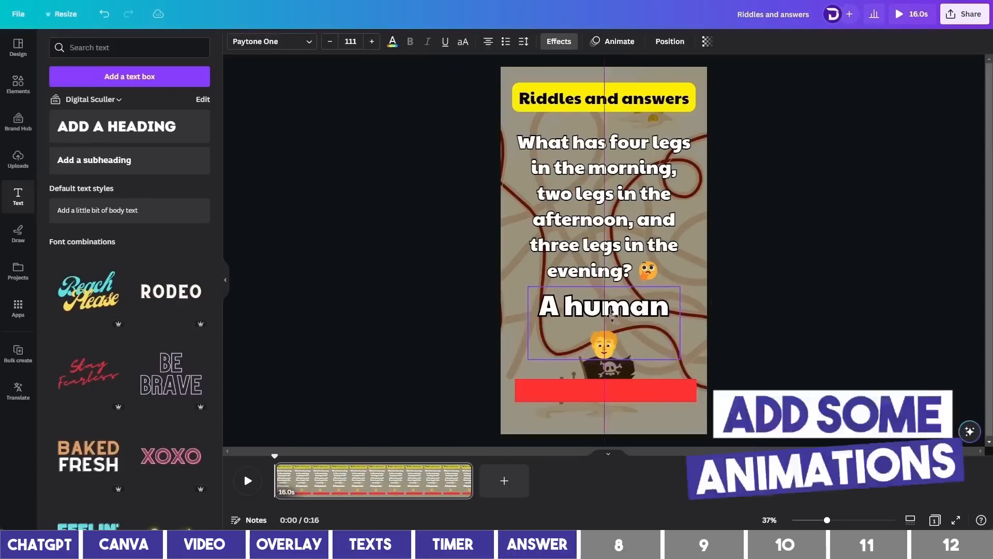
pyautogui.moveTo(601, 326); pyautogui.dragTo(613, 327)
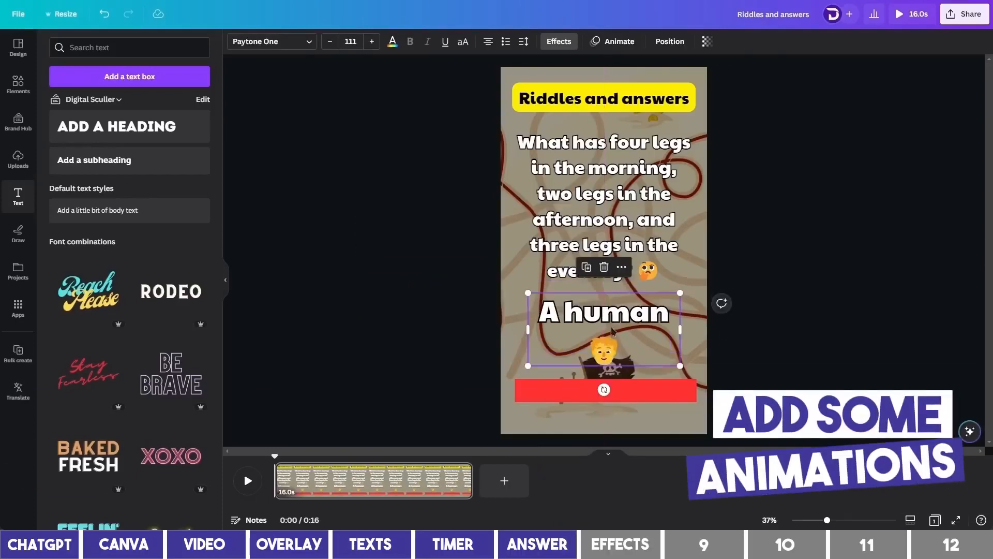
# Step: Apply the Pop text animation to the "Riddles and answers" heading
pyautogui.click(579, 84)
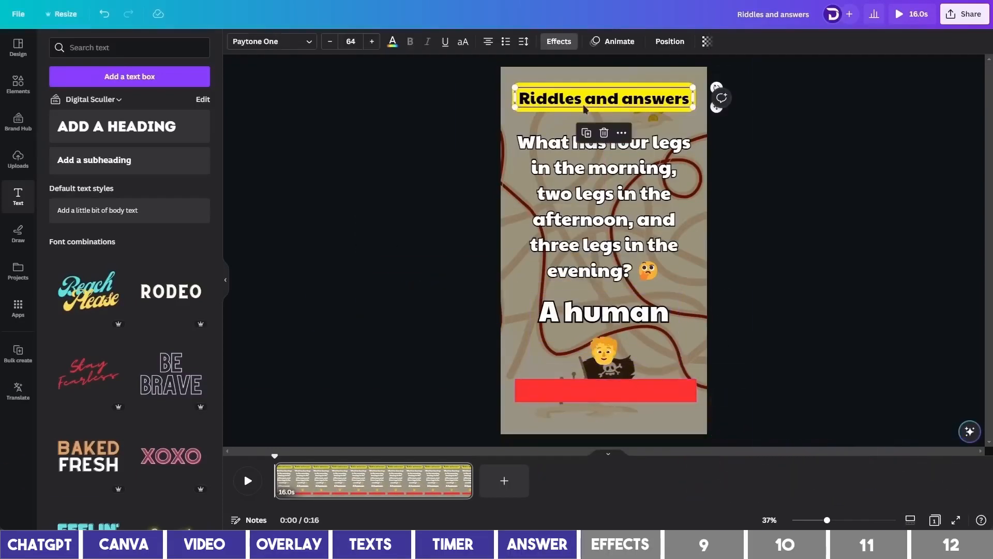
pyautogui.click(620, 47)
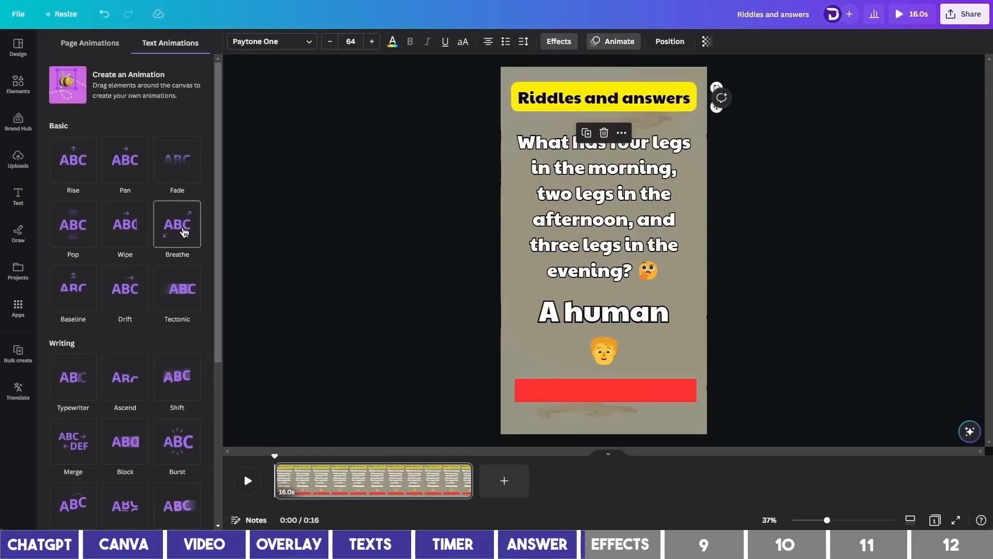
pyautogui.click(75, 227)
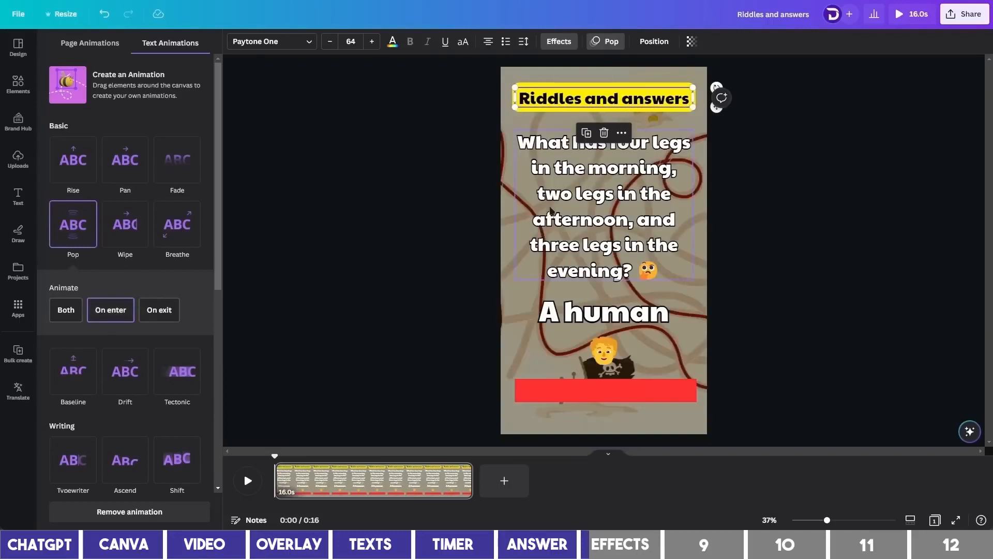
# Step: Apply the Ascend writing animation to the riddle text, animating both on enter and on exit
pyautogui.click(577, 209)
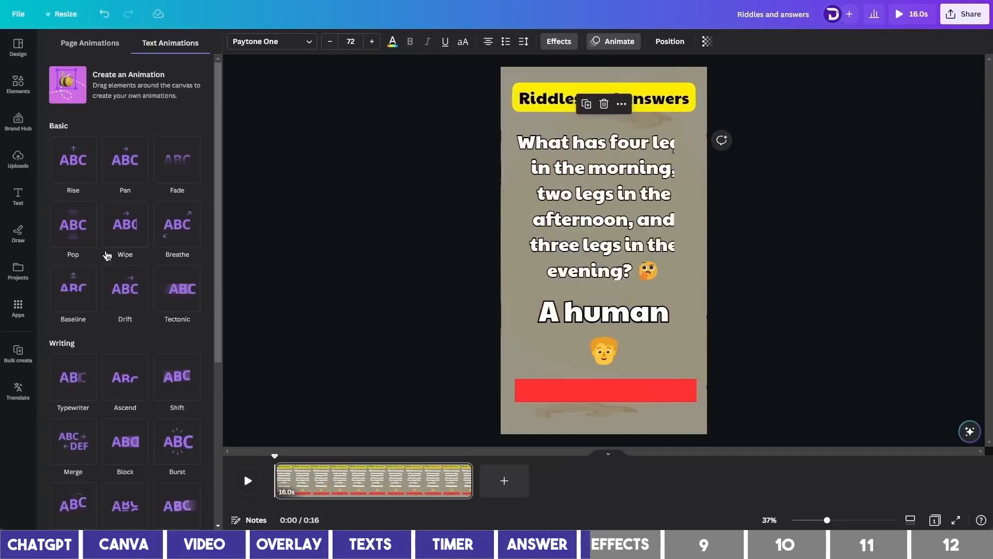
pyautogui.scroll(-2, 124, 296)
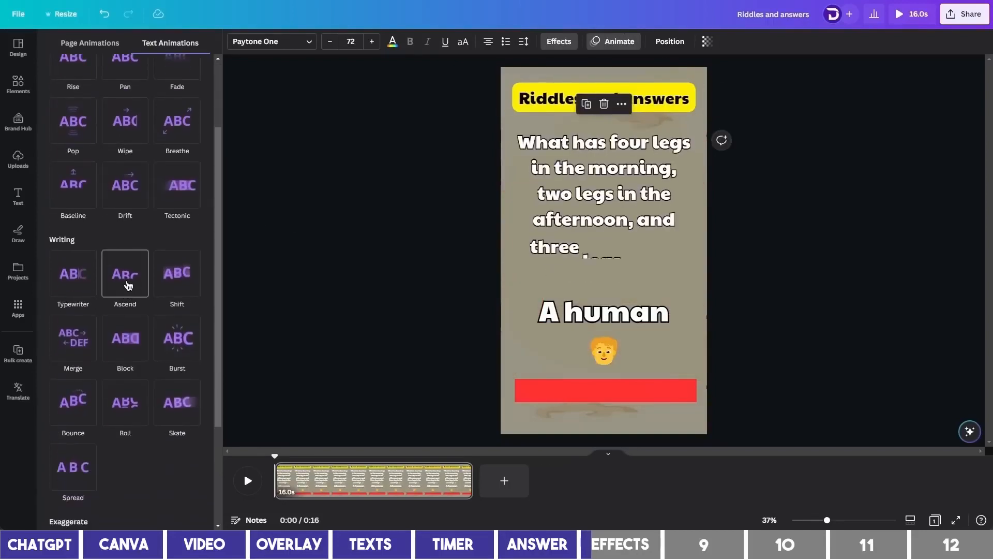
pyautogui.click(131, 286)
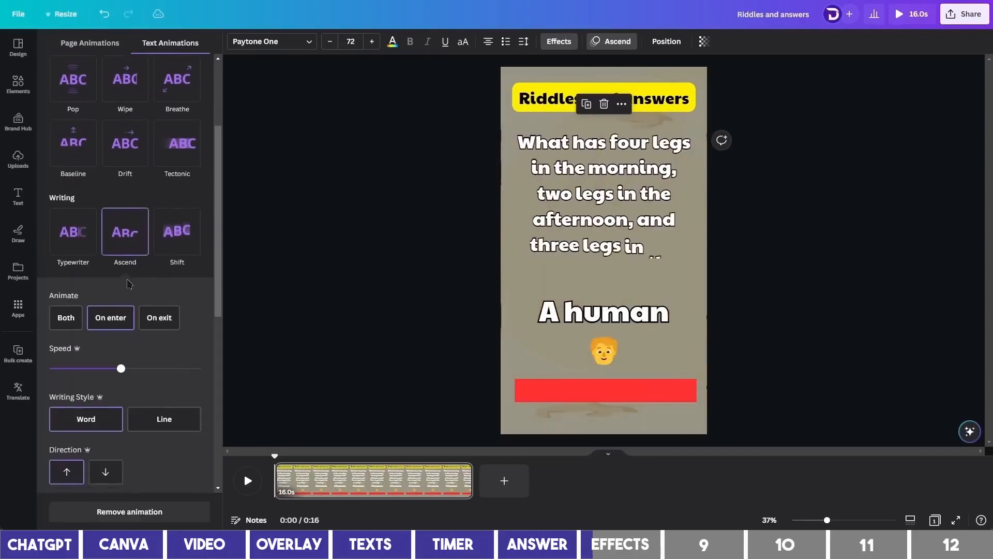
pyautogui.click(106, 317)
pyautogui.click(65, 318)
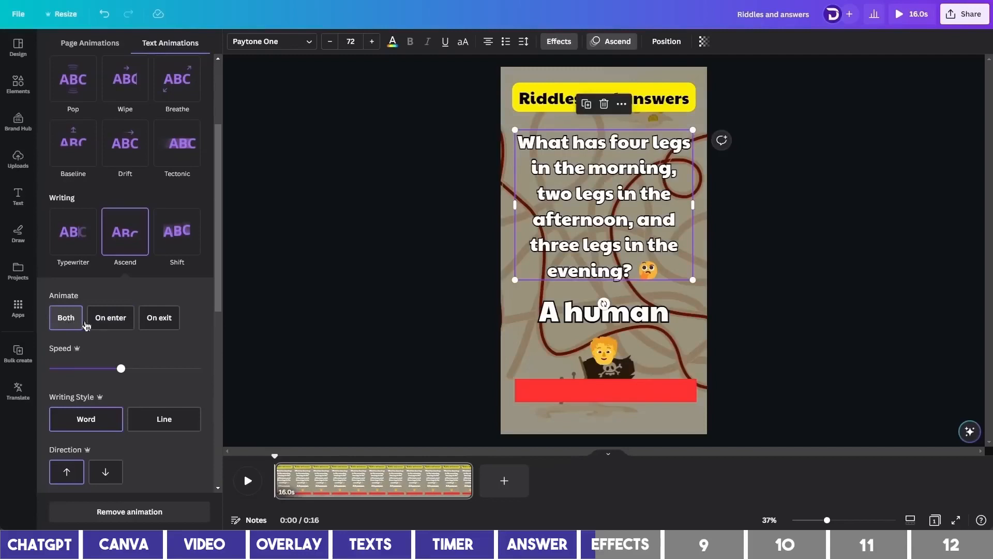
# Step: Apply the Burst writing animation to the "A human" answer text, animating only on enter
pyautogui.click(586, 319)
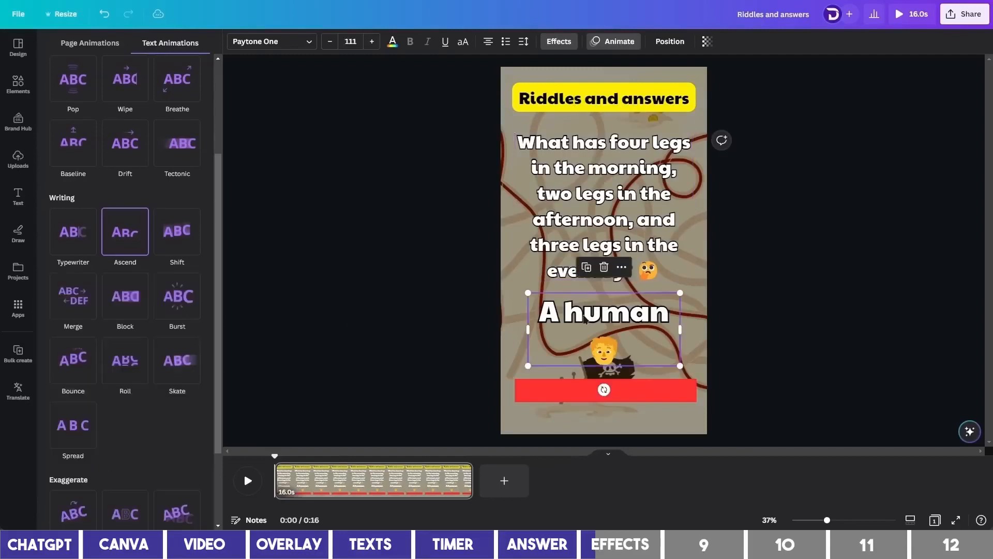
pyautogui.click(176, 305)
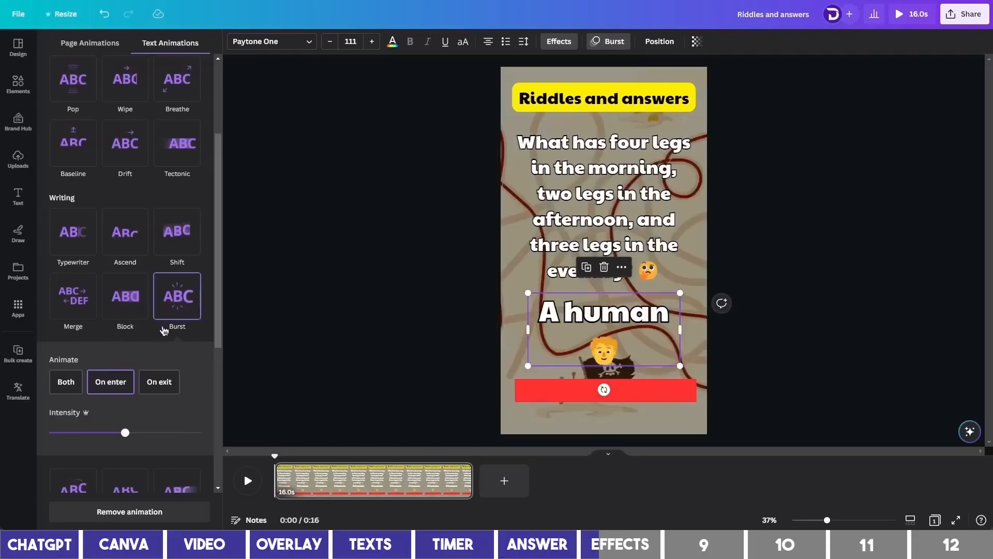
pyautogui.click(123, 378)
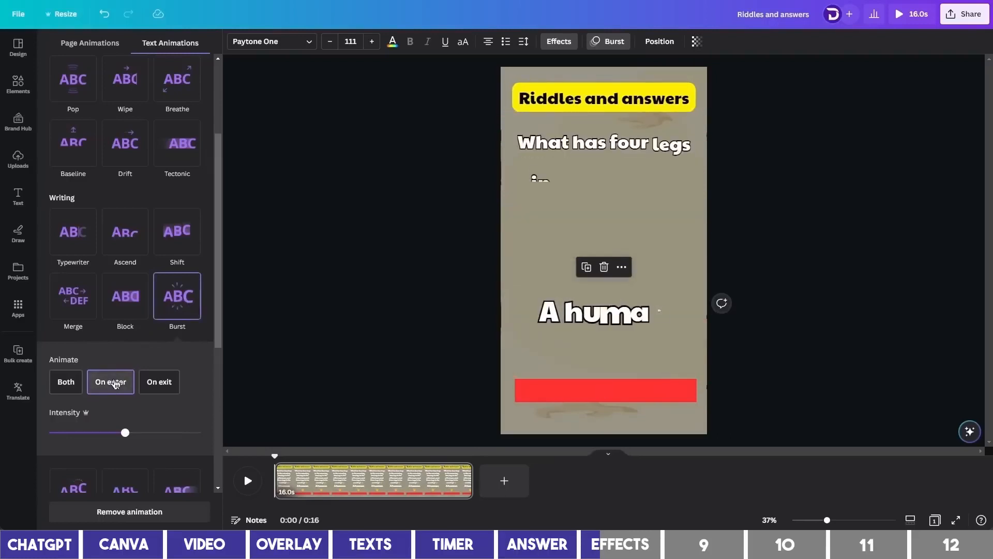
# Step: Apply the Wipe animation to the red bar on enter, slow its speed to near the minimum, and preview it
pyautogui.click(556, 391)
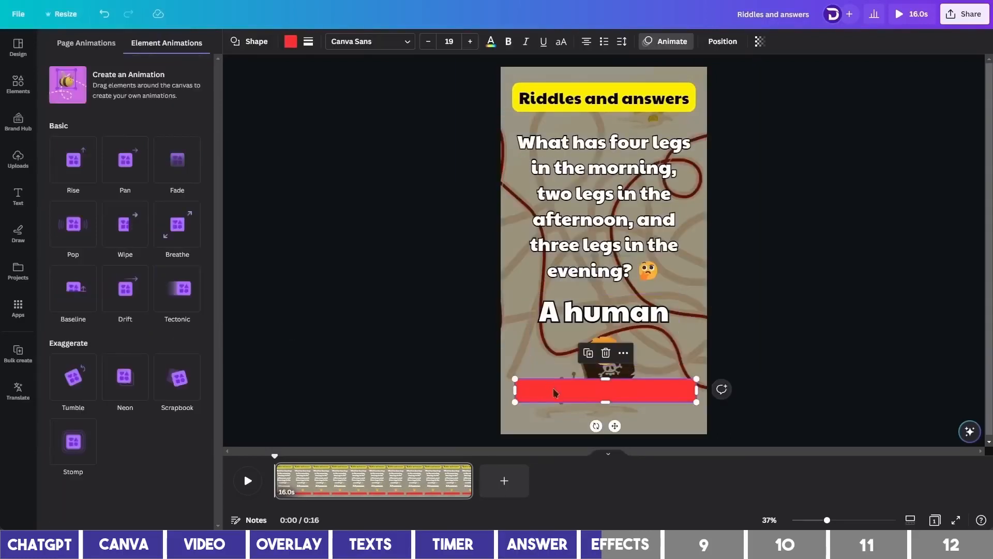
pyautogui.click(126, 238)
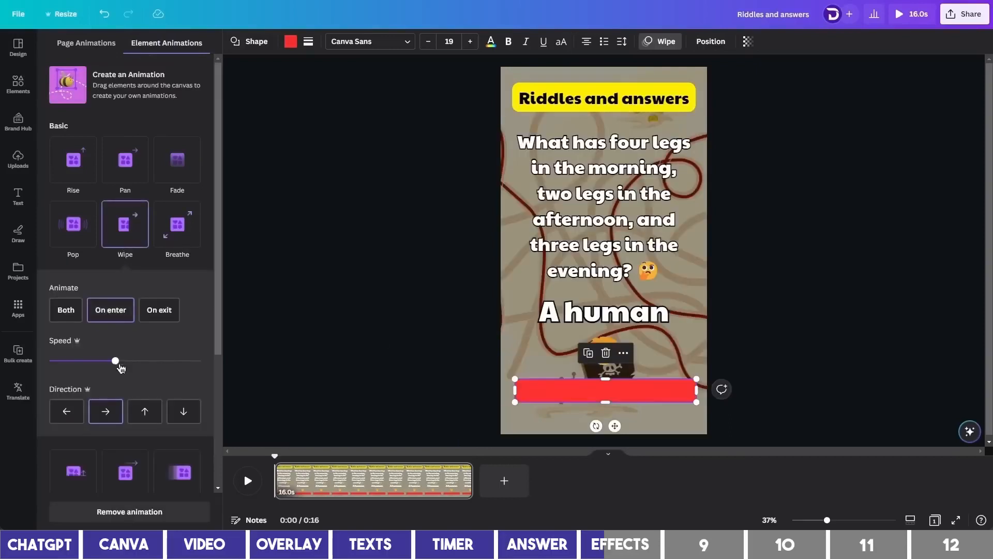
pyautogui.moveTo(118, 364); pyautogui.dragTo(63, 362)
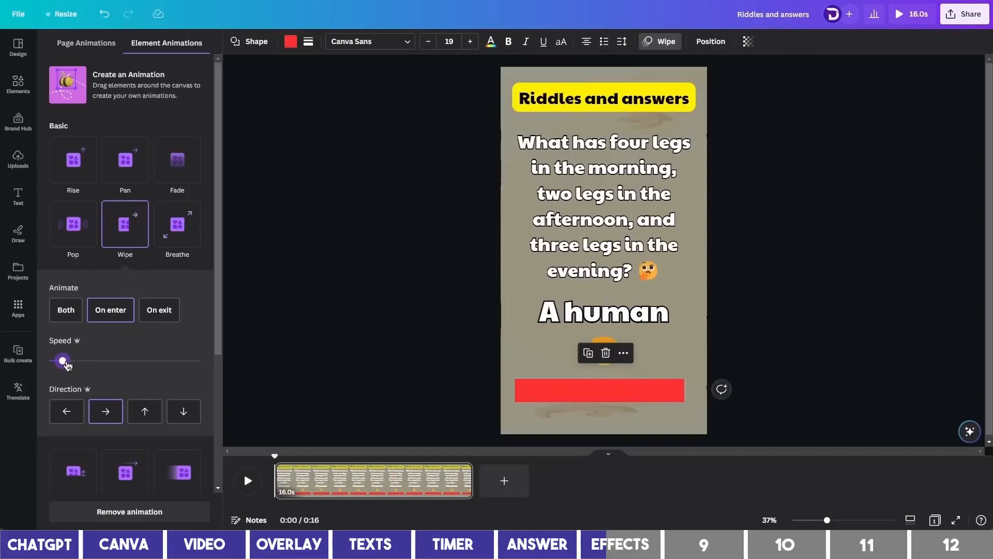
pyautogui.click(432, 354)
pyautogui.click(247, 480)
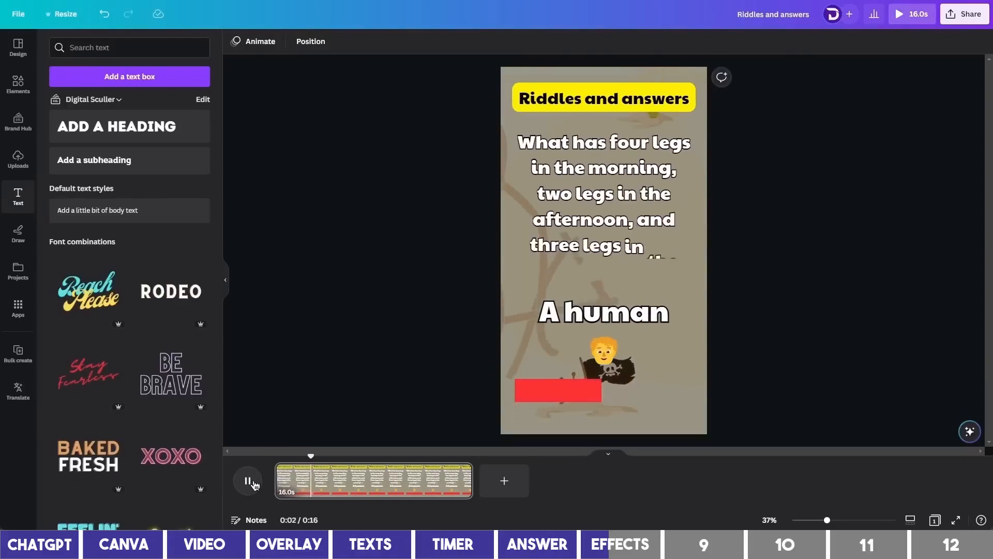
pyautogui.click(253, 483)
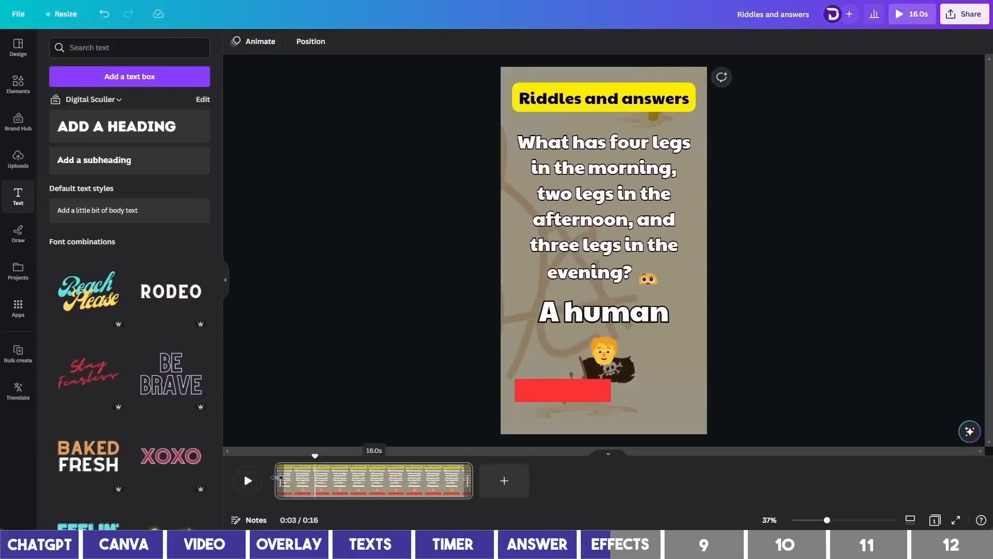
# Step: Show the red bar's timing and trim its start to about 0:03, once the riddle has fully appeared
pyautogui.click(575, 393)
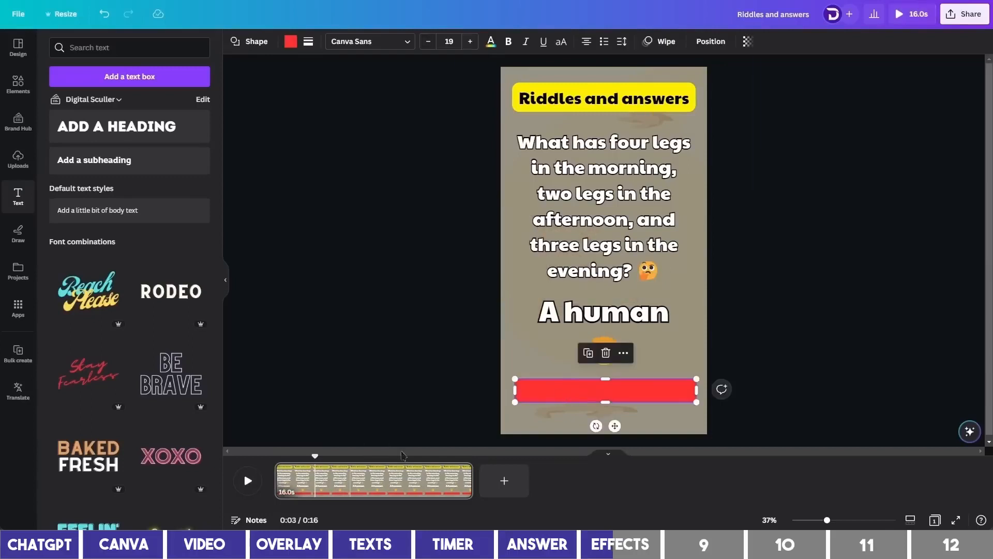
pyautogui.rightClick(569, 395)
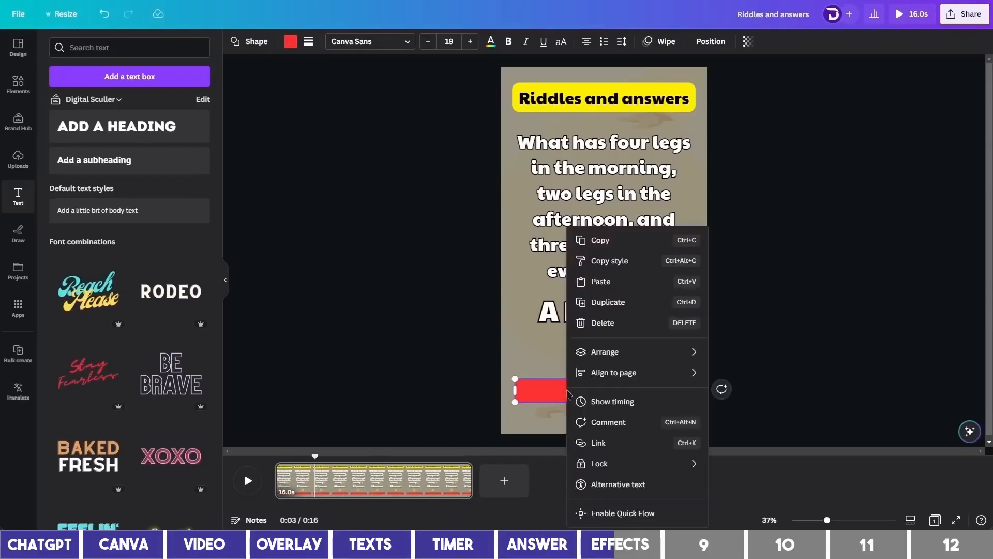
pyautogui.click(598, 402)
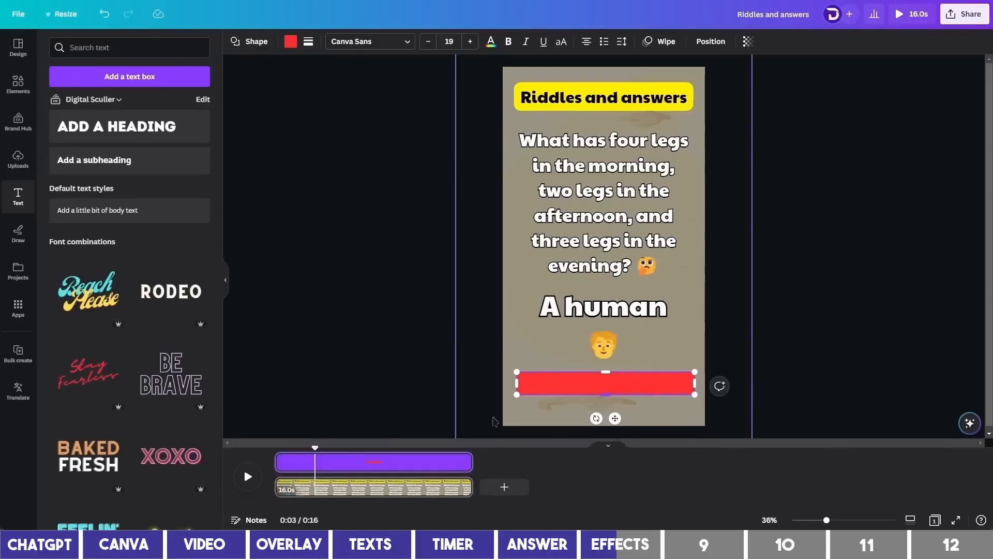
pyautogui.click(298, 468)
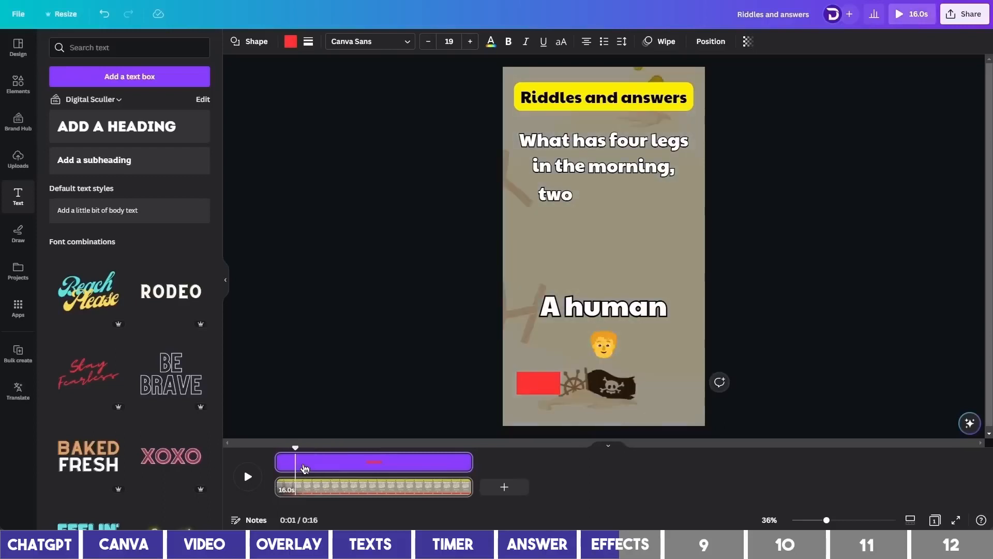
pyautogui.click(309, 468)
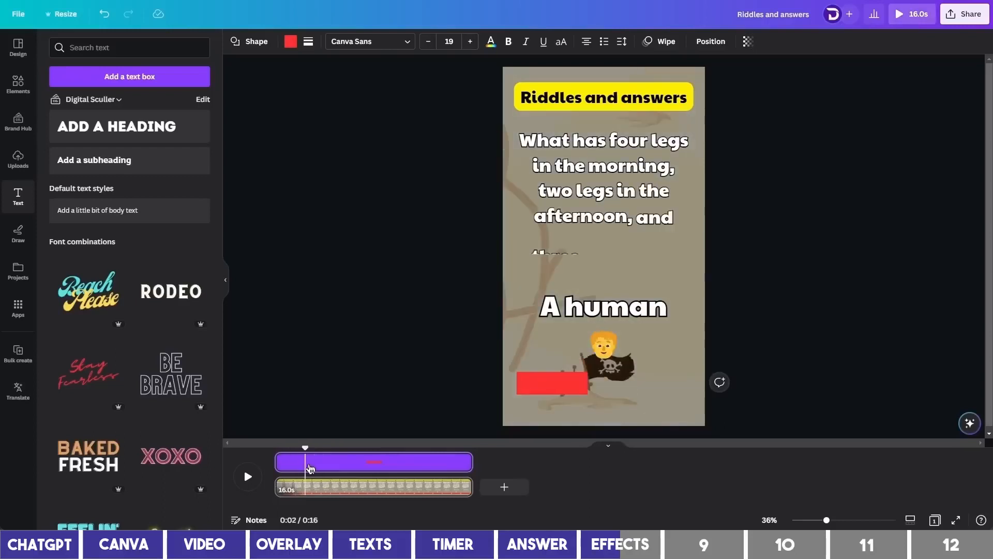
pyautogui.click(320, 467)
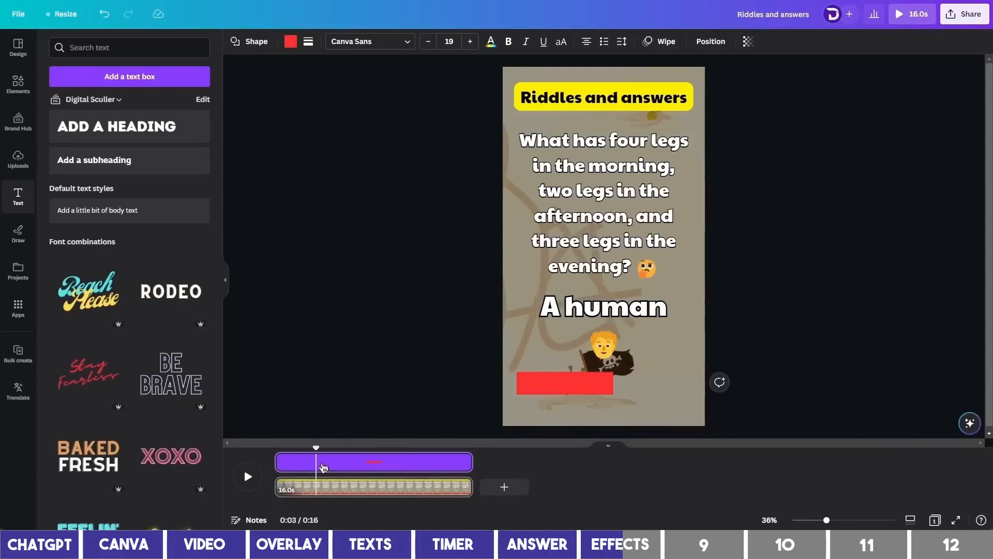
pyautogui.click(322, 467)
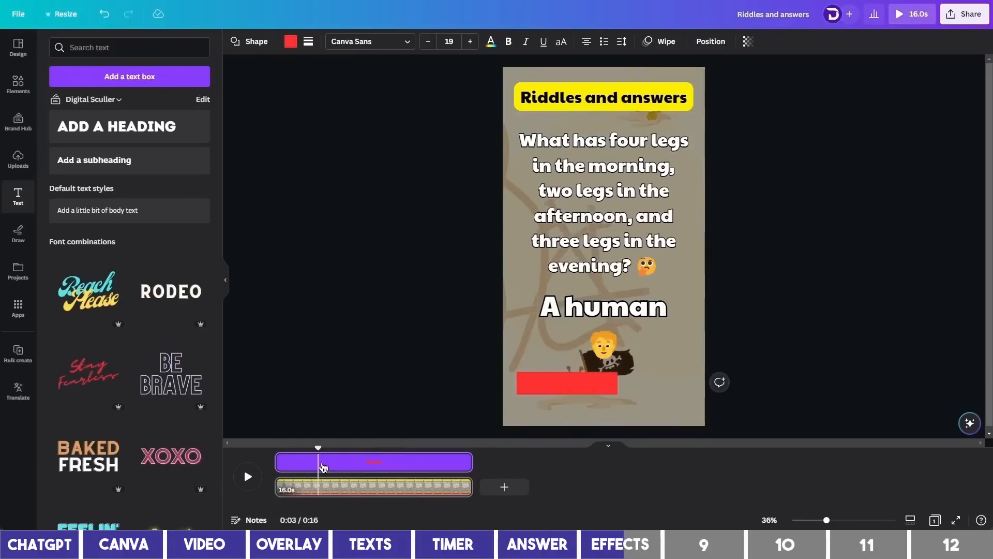
pyautogui.click(313, 464)
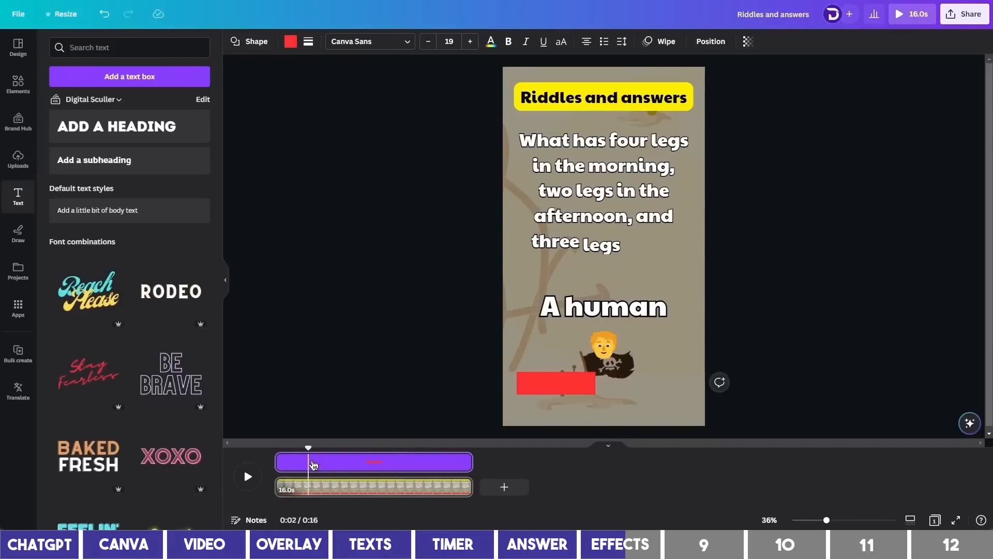
pyautogui.moveTo(313, 464); pyautogui.dragTo(325, 462)
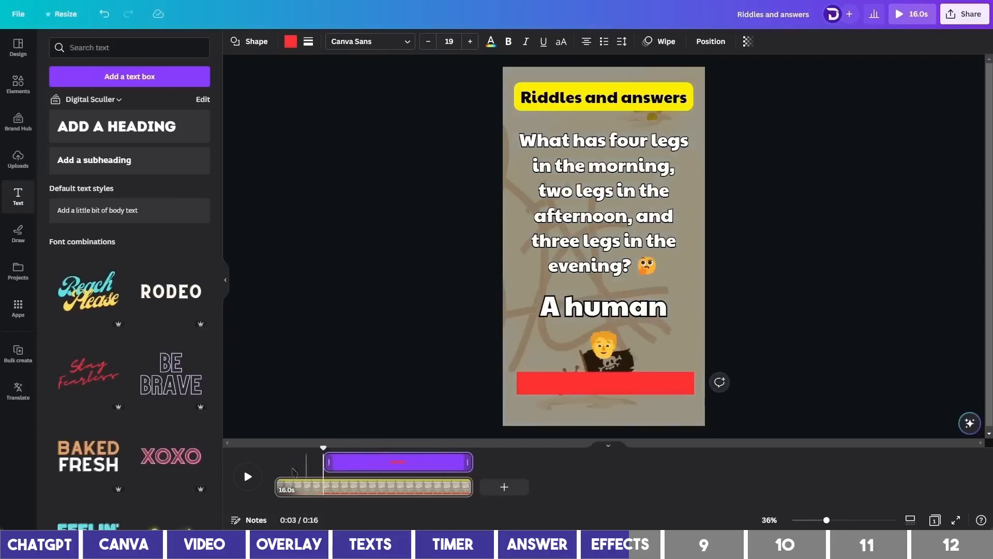
# Step: Play the video until the red bar is filled and trim the bar's end to about 0:13
pyautogui.click(247, 477)
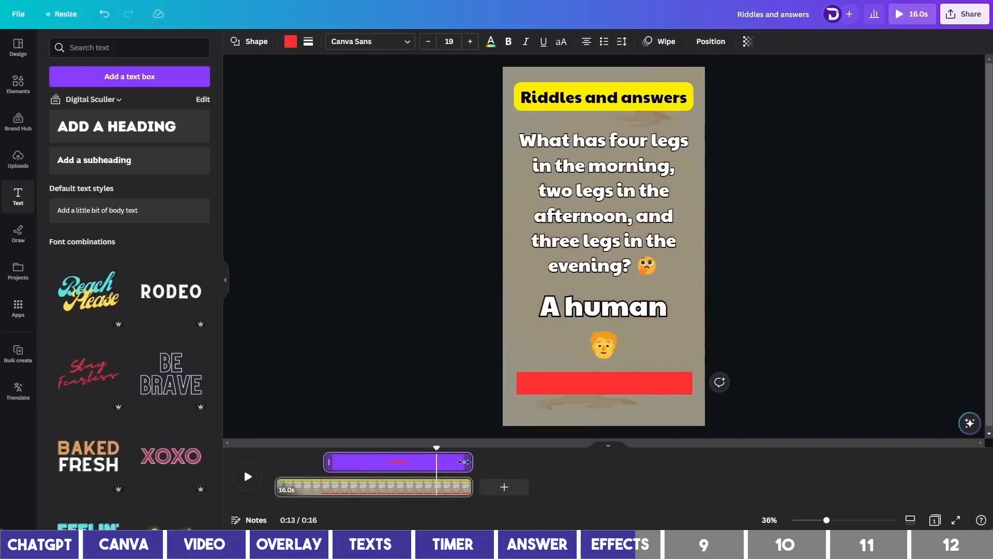
pyautogui.moveTo(468, 462); pyautogui.dragTo(444, 462)
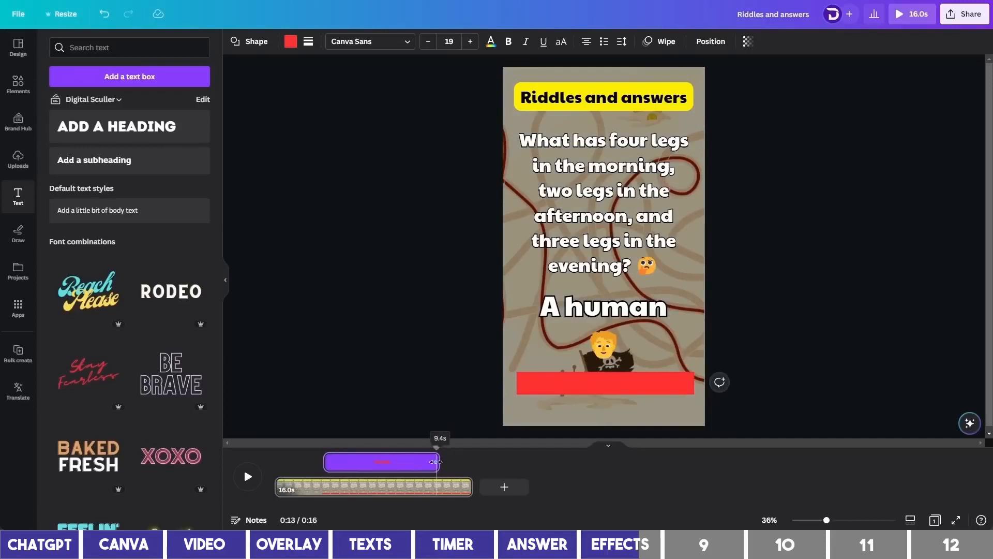
pyautogui.moveTo(435, 461); pyautogui.dragTo(434, 461)
# Step: Trim the riddle text to end at about 0:13 and the answer text to start at that same point
pyautogui.click(583, 233)
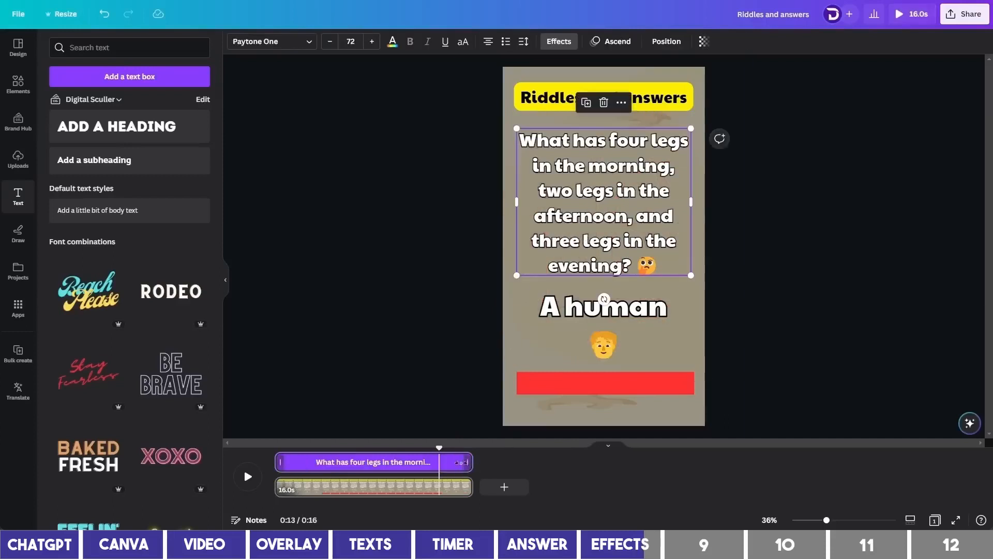
pyautogui.moveTo(462, 462); pyautogui.dragTo(439, 461)
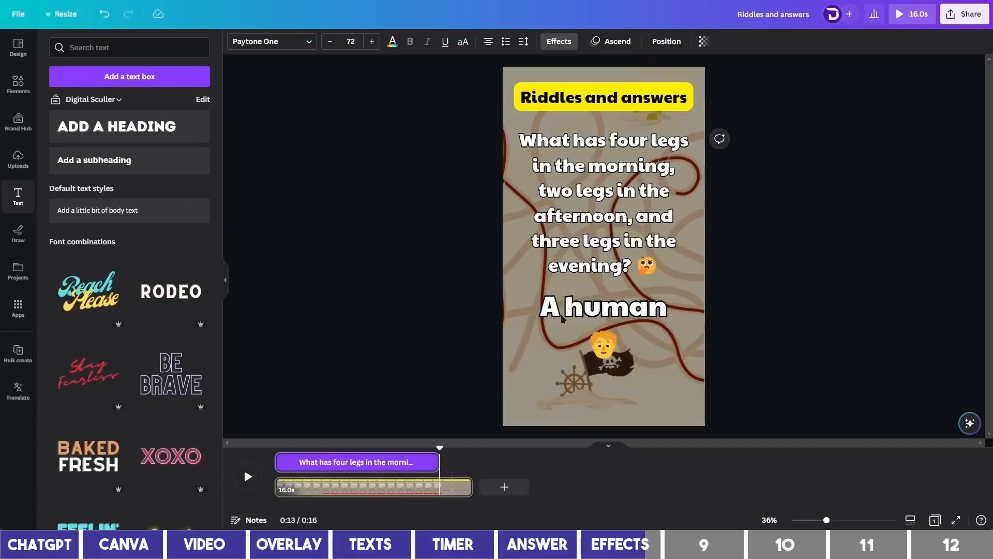
pyautogui.click(567, 312)
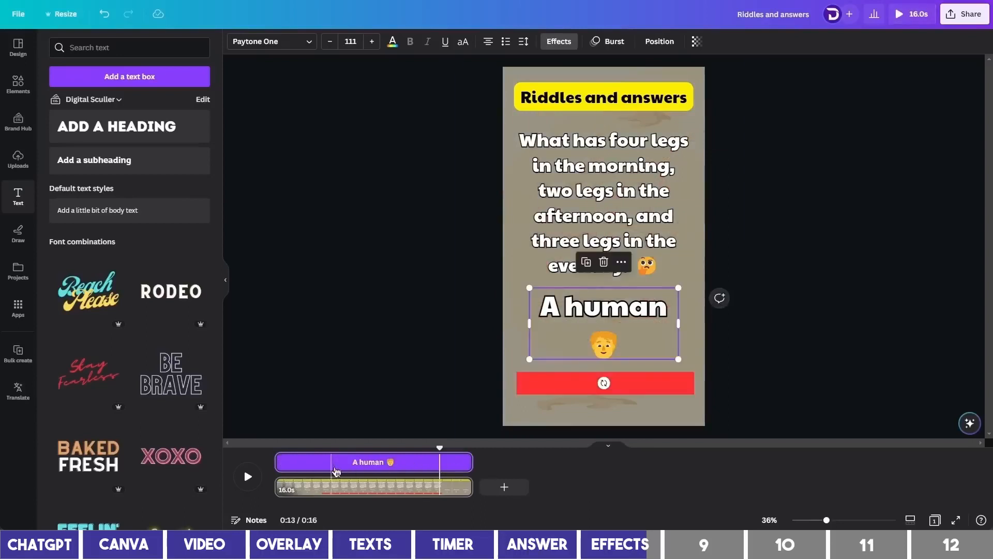
pyautogui.moveTo(275, 462); pyautogui.dragTo(436, 470)
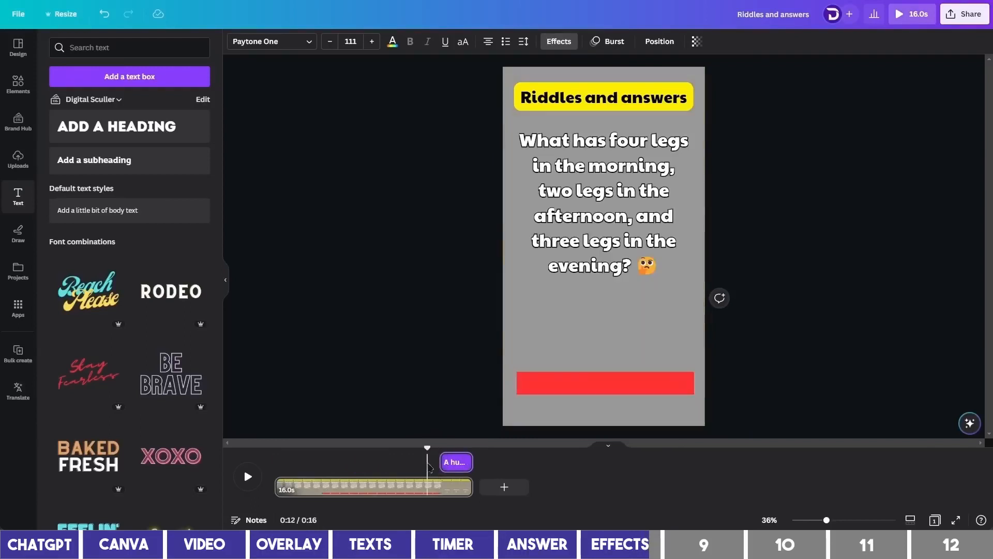
pyautogui.press('space')
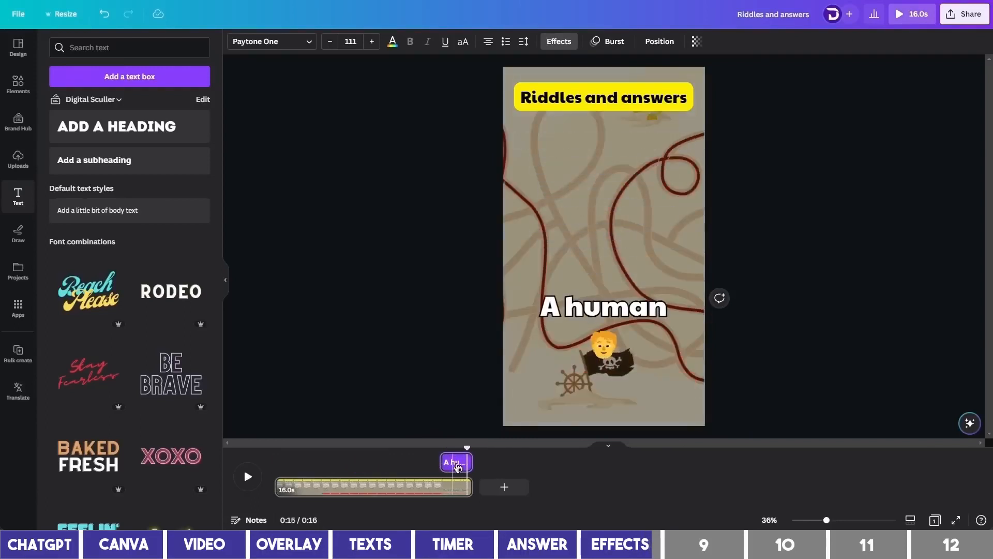
# Step: Move the "A human" answer up over the middle of the riddle text and play the video to check it
pyautogui.click(591, 311)
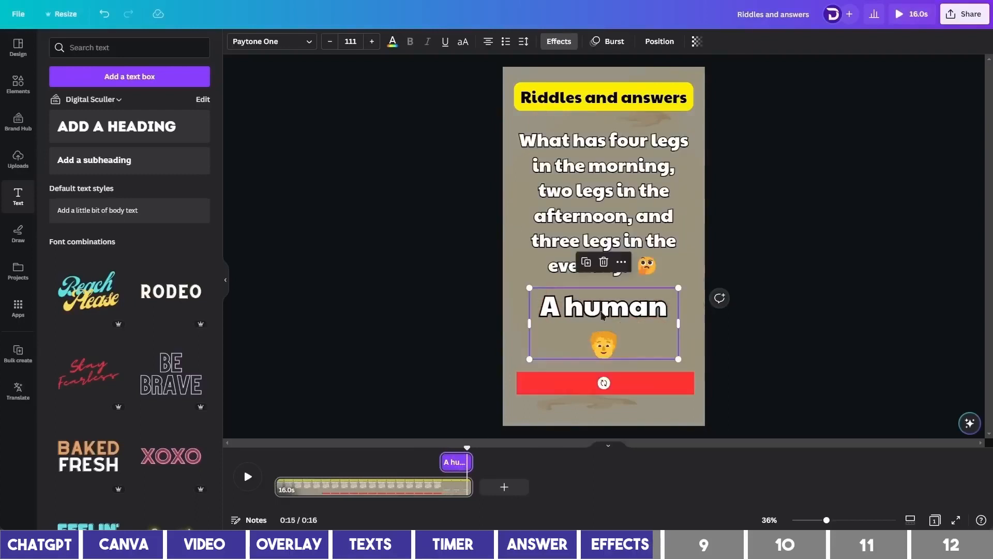
pyautogui.moveTo(600, 312); pyautogui.dragTo(599, 218)
pyautogui.click(249, 477)
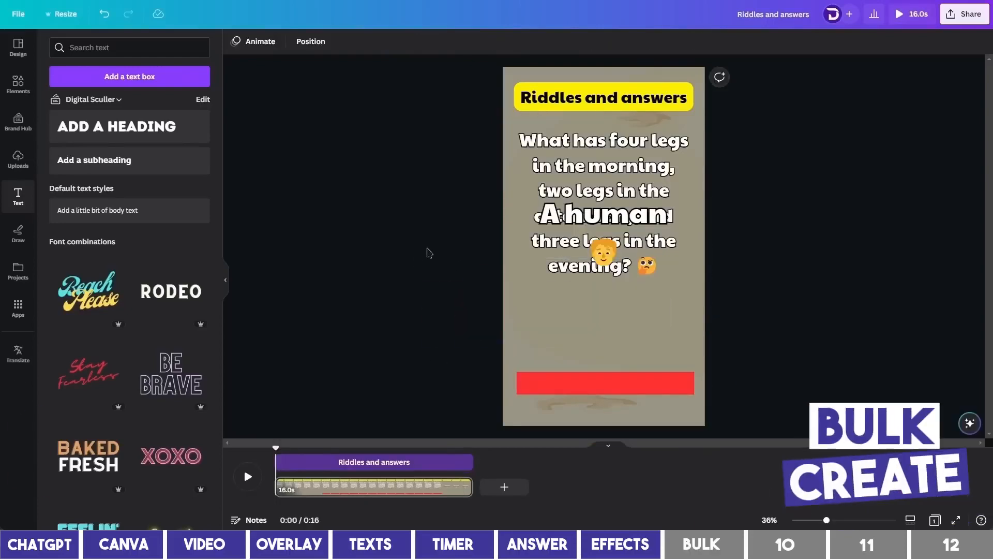
# Step: Find the Bulk create app by searching for "bulk create" and open its table for entering data manually
pyautogui.click(18, 308)
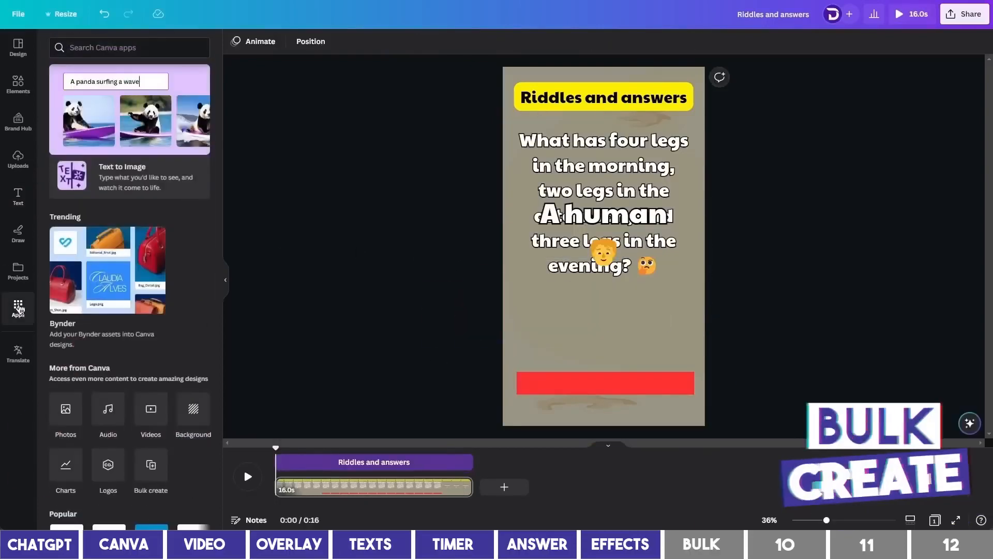
pyautogui.click(164, 48)
pyautogui.write('bulk create')
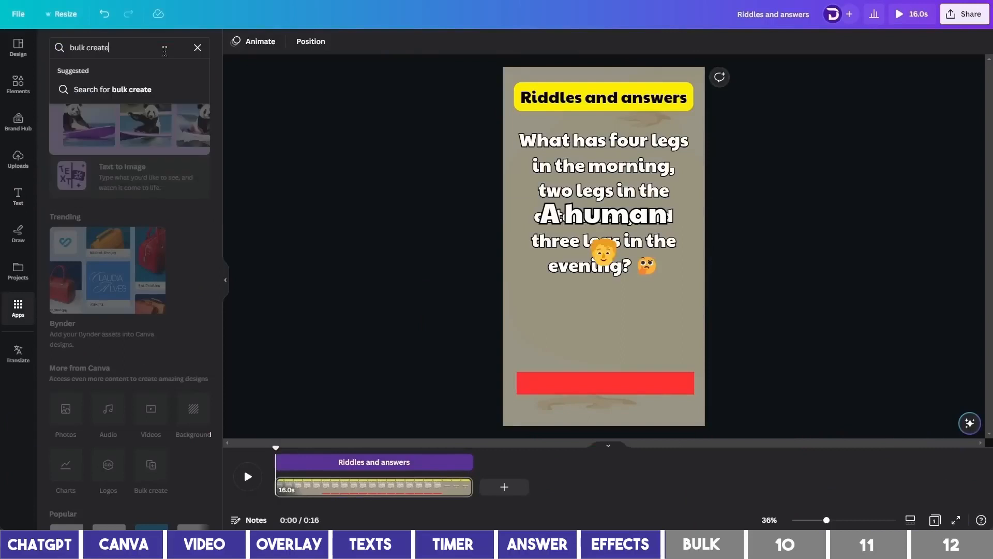
pyautogui.press('Return')
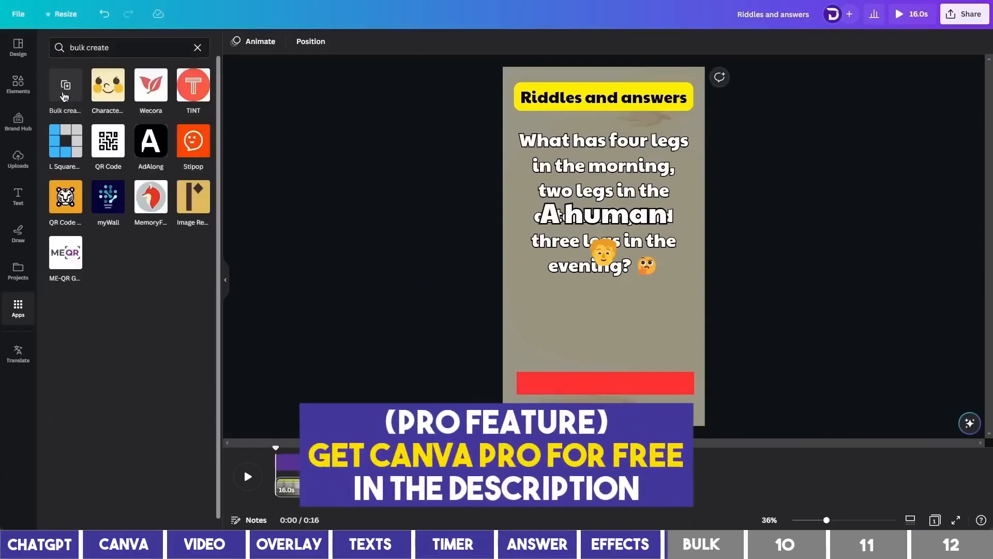
pyautogui.click(63, 95)
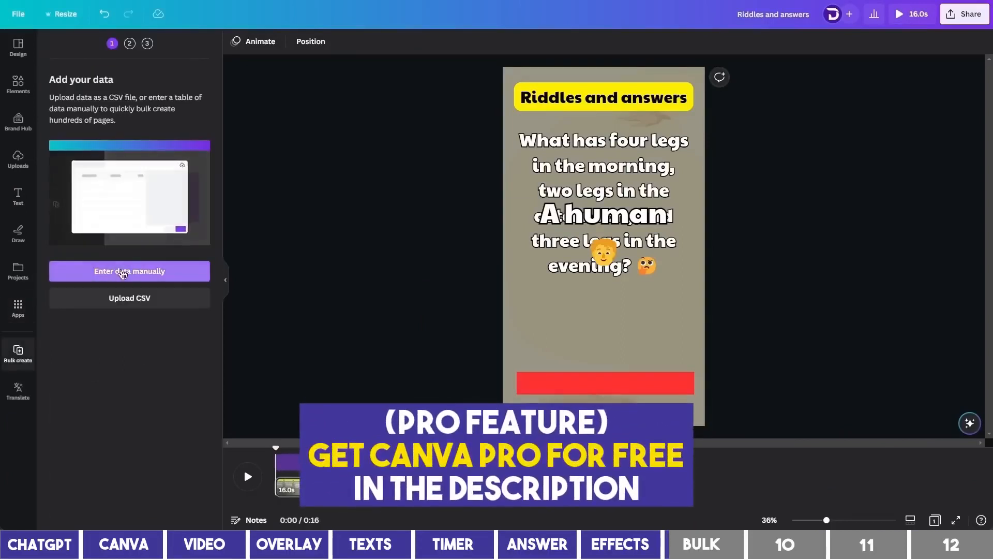
pyautogui.click(145, 275)
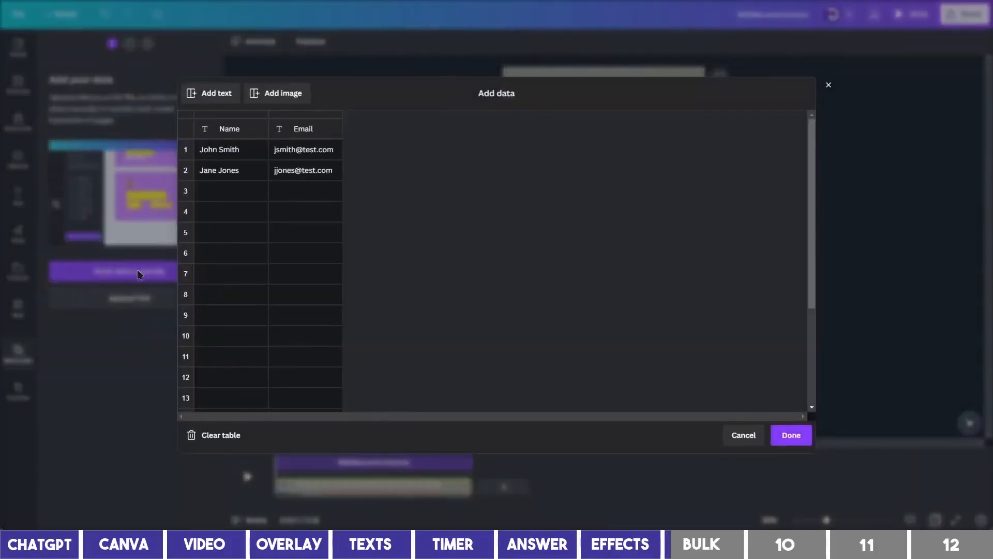
# Step: Clear the sample data from the table and copy ChatGPT's first riddles table, including the Riddle and Answer headers
pyautogui.click(227, 435)
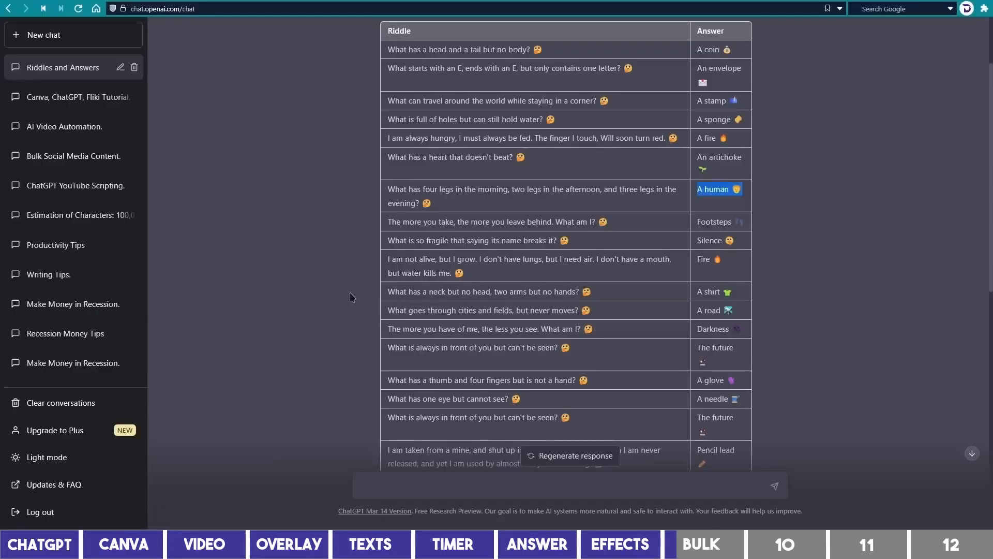
pyautogui.click(351, 297)
pyautogui.scroll(1, 355, 197)
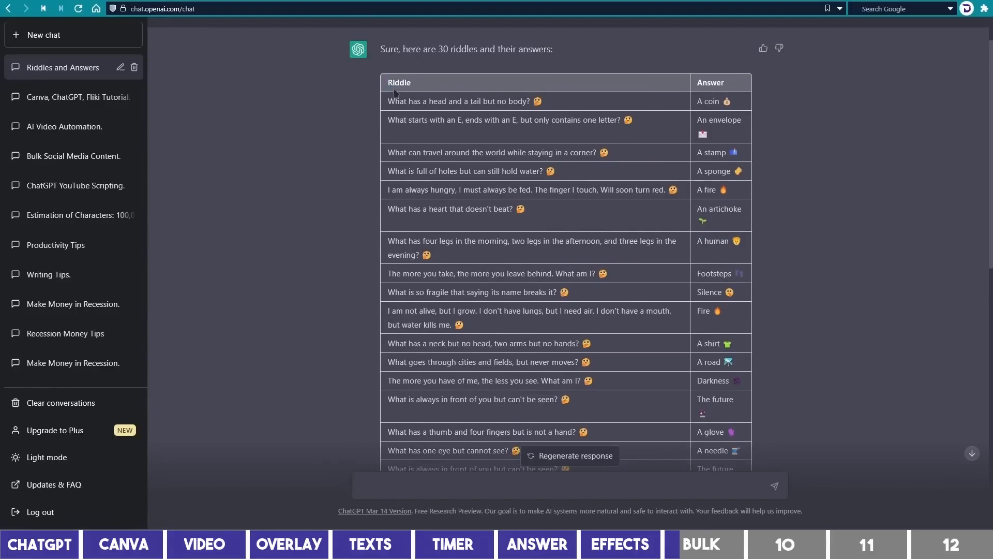
pyautogui.moveTo(394, 93); pyautogui.dragTo(691, 237)
pyautogui.scroll(-8, 455, 221)
pyautogui.scroll(-1, 474, 223)
pyautogui.hotkey('alt', 'Tab')
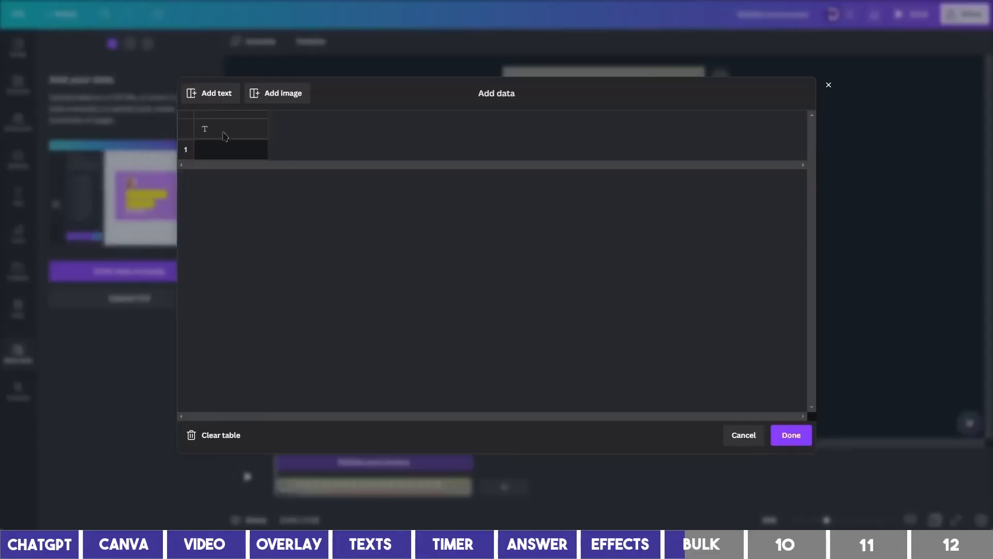
# Step: Paste the copied riddles and answers into the empty data table, starting at its header cell
pyautogui.click(229, 132)
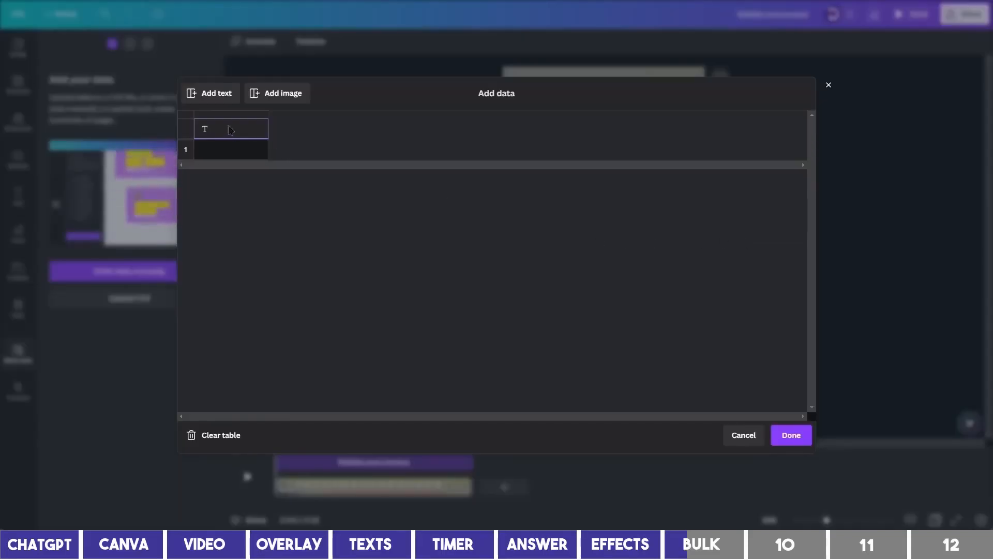
pyautogui.hotkey('ctrl', 'v')
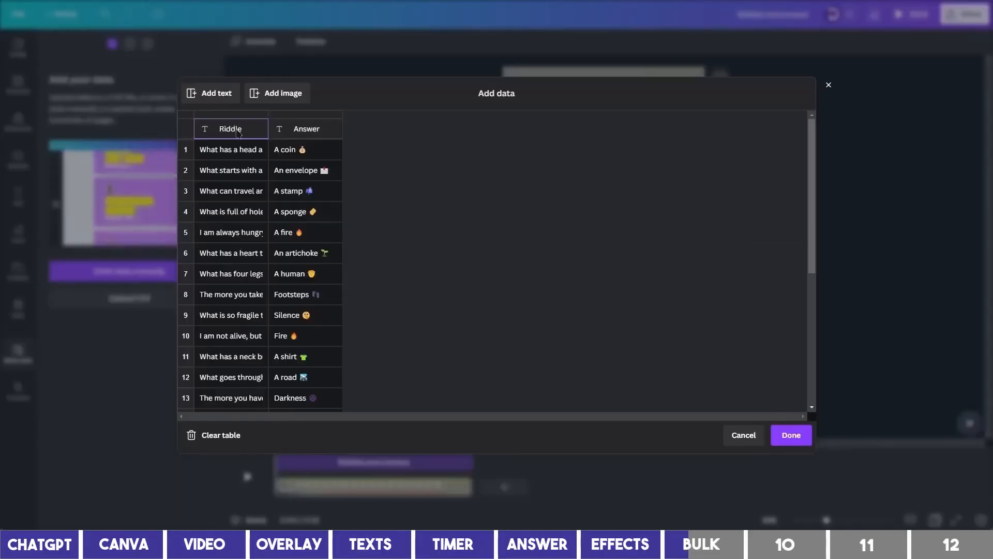
pyautogui.scroll(-5, 241, 176)
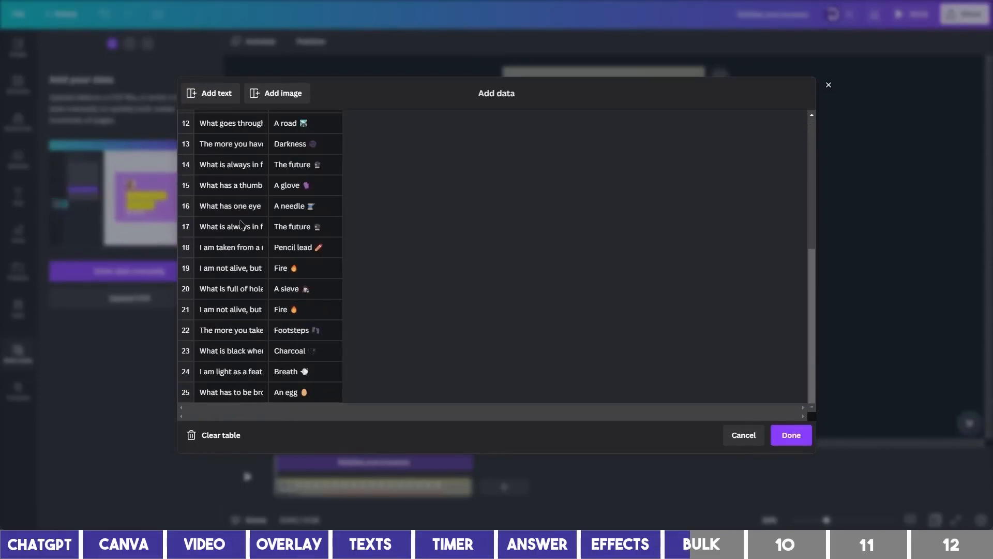
# Step: Copy the five extra riddles and answers from ChatGPT without their headers and paste them into the data table from row 26
pyautogui.click(296, 395)
pyautogui.scroll(-1, 289, 397)
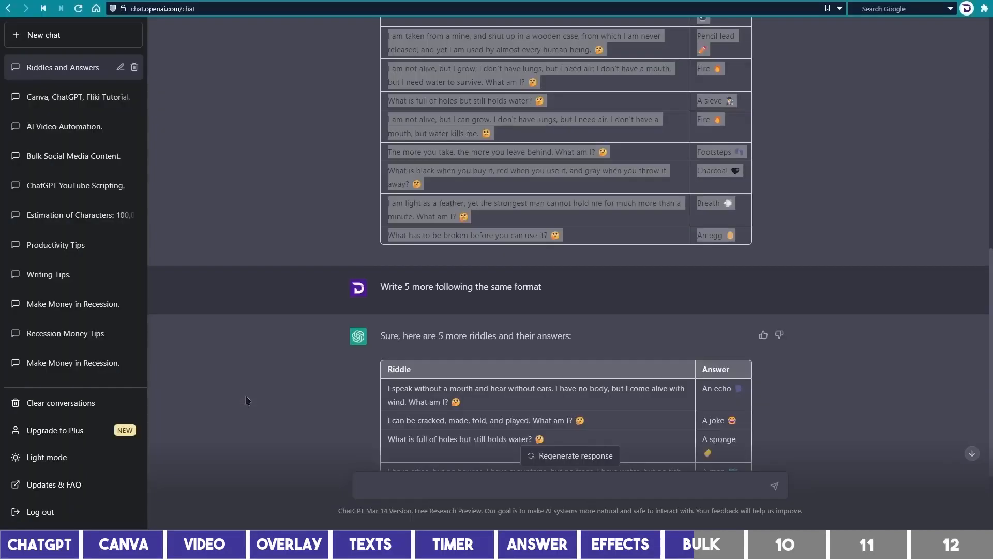
pyautogui.moveTo(243, 398); pyautogui.dragTo(344, 344)
pyautogui.scroll(-3, 342, 345)
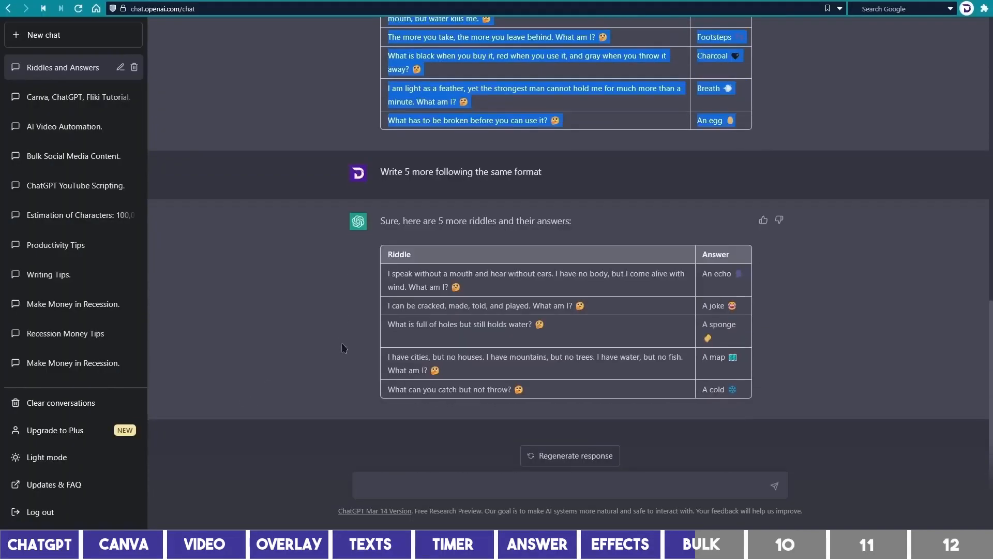
pyautogui.moveTo(388, 276); pyautogui.dragTo(740, 394)
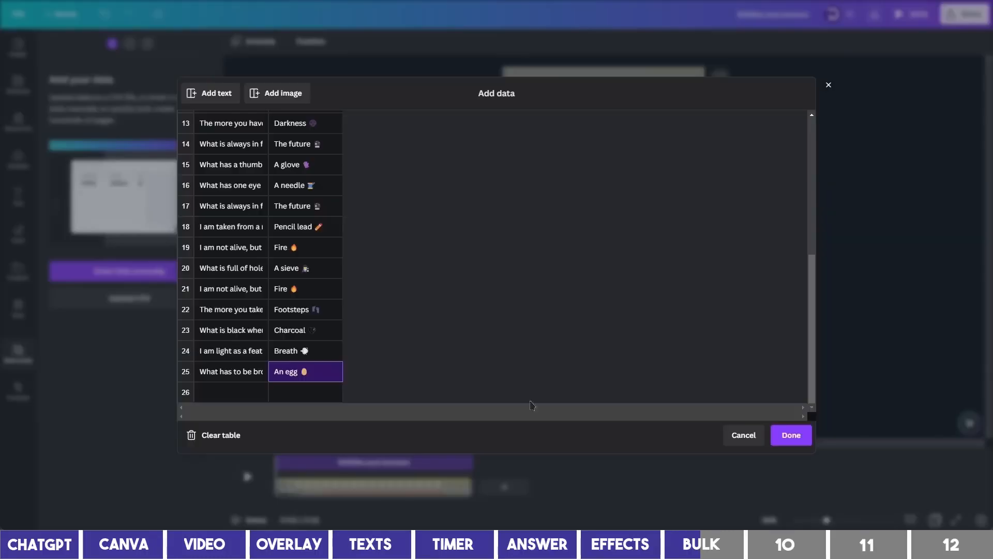
pyautogui.click(222, 393)
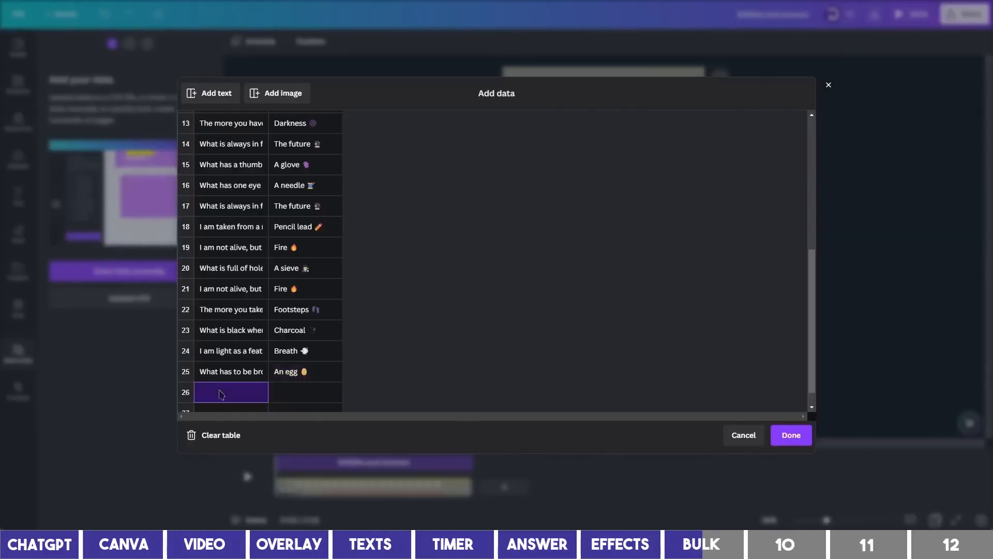
pyautogui.scroll(-2, 231, 388)
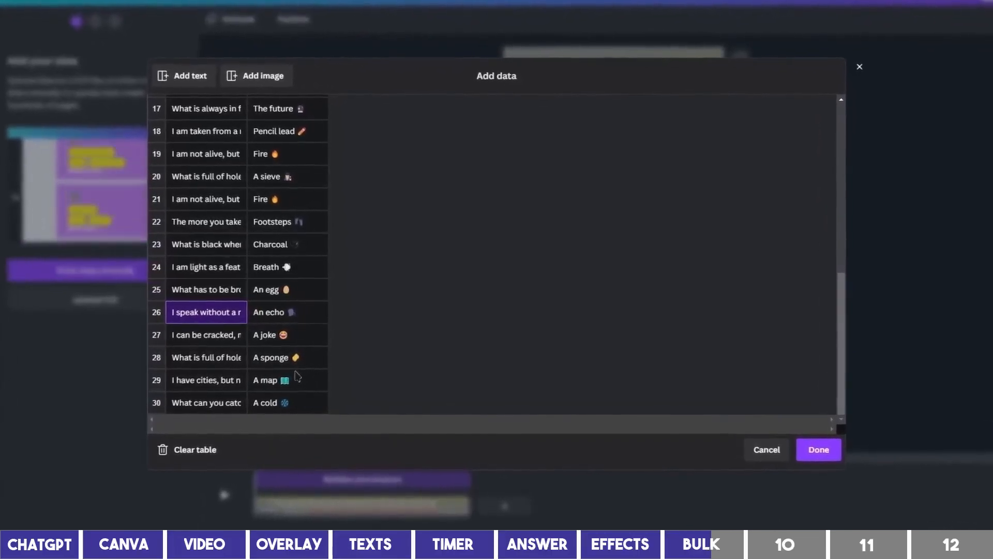
# Step: Check the filled table from the last rows back to the first and accept the data
pyautogui.scroll(2, 298, 377)
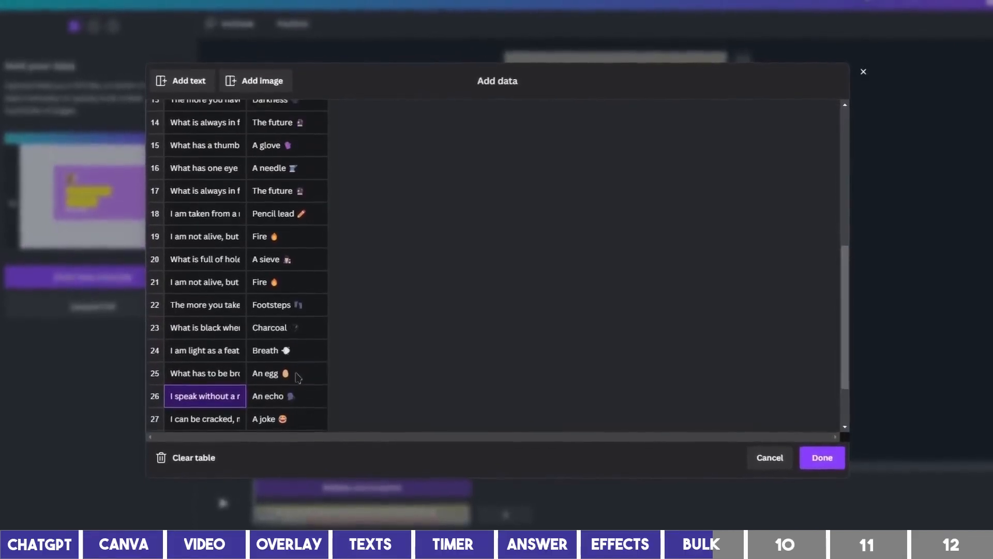
pyautogui.scroll(5, 298, 377)
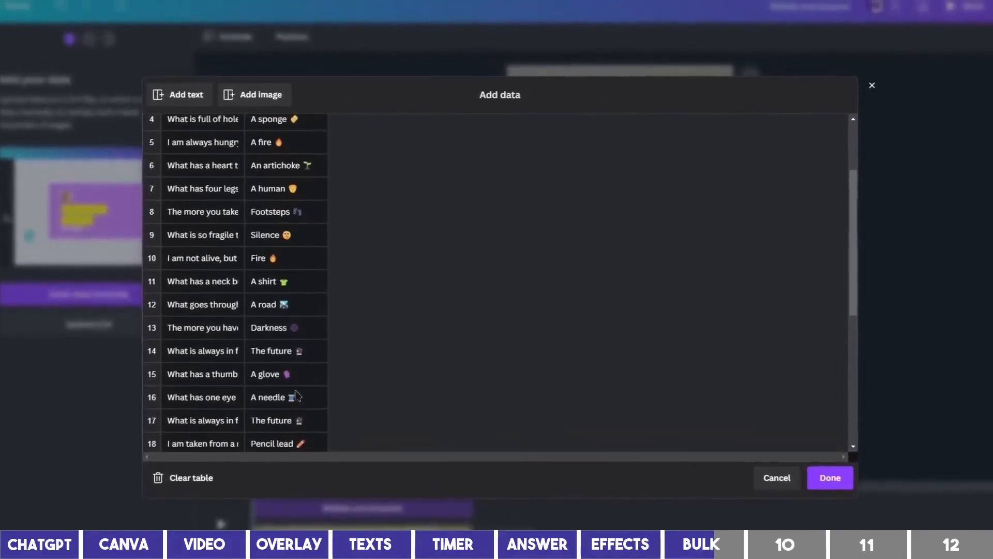
pyautogui.scroll(3, 296, 396)
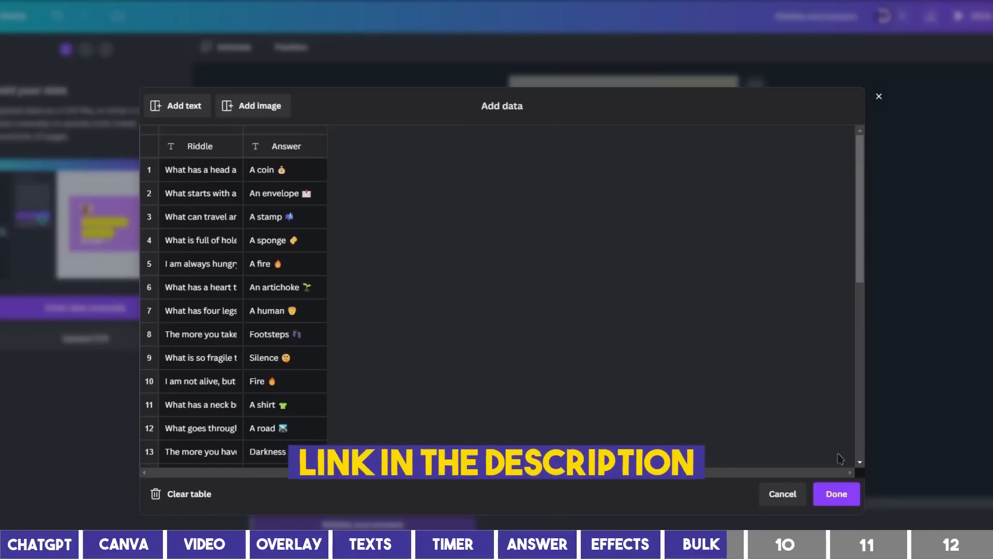
pyautogui.click(837, 494)
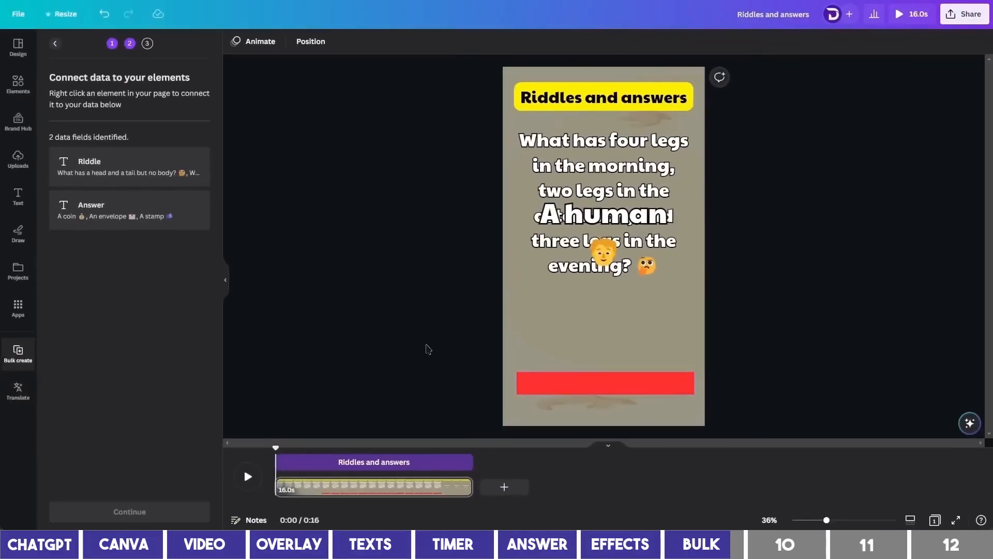
# Step: Connect the riddle text below the heading to the Riddle data field
pyautogui.click(594, 153)
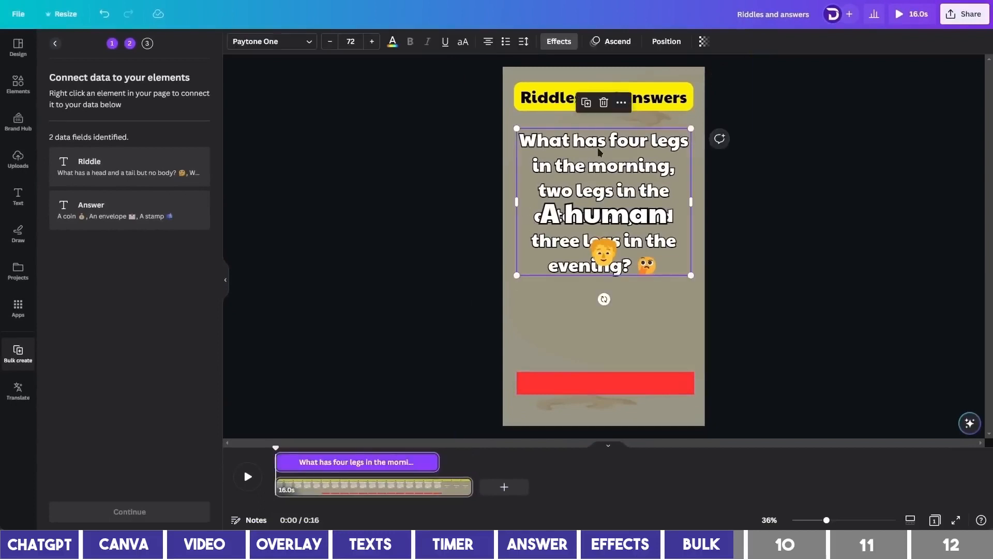
pyautogui.rightClick(599, 151)
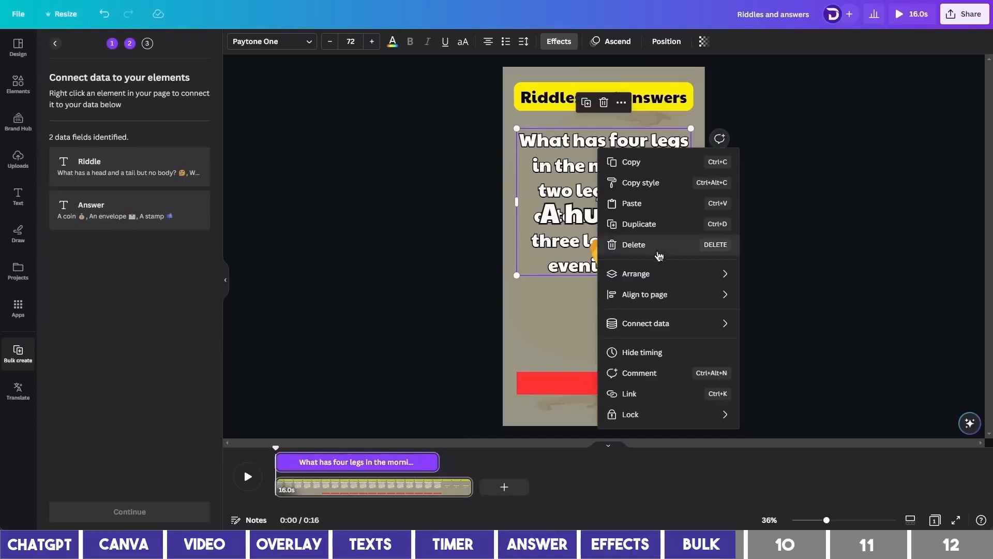
pyautogui.moveTo(696, 324)
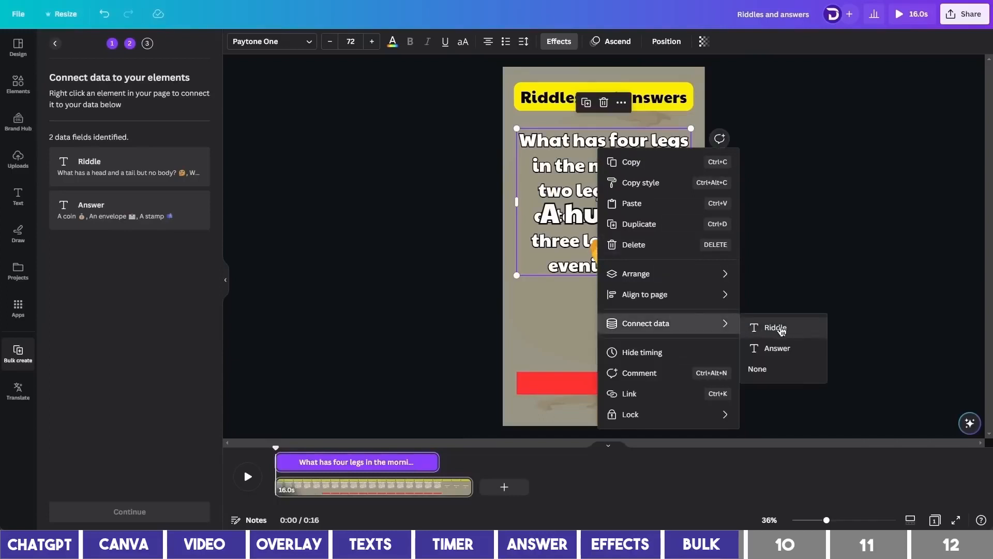
pyautogui.click(779, 328)
# Step: Connect the "A human" answer text to the Answer data field
pyautogui.click(627, 221)
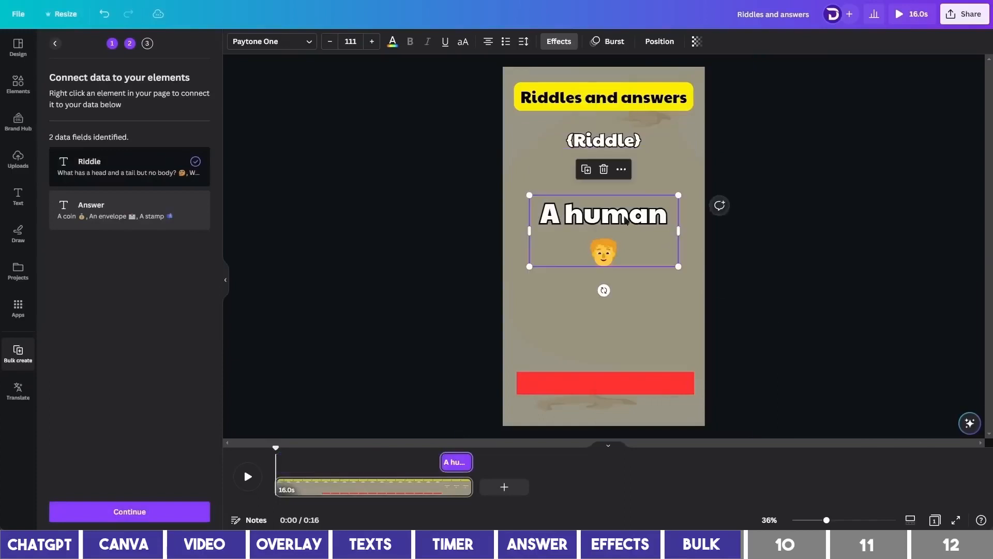
pyautogui.rightClick(609, 222)
pyautogui.moveTo(709, 398)
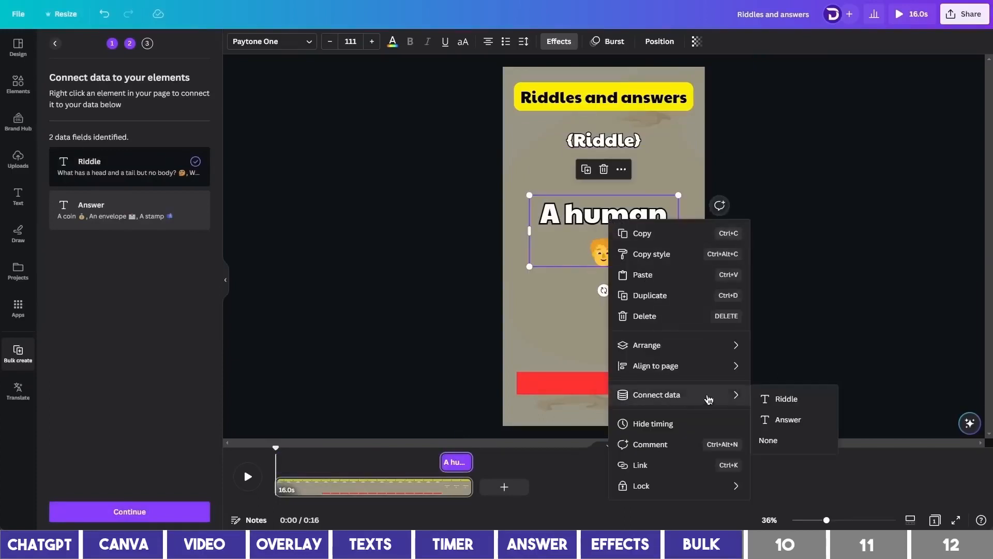
pyautogui.click(786, 420)
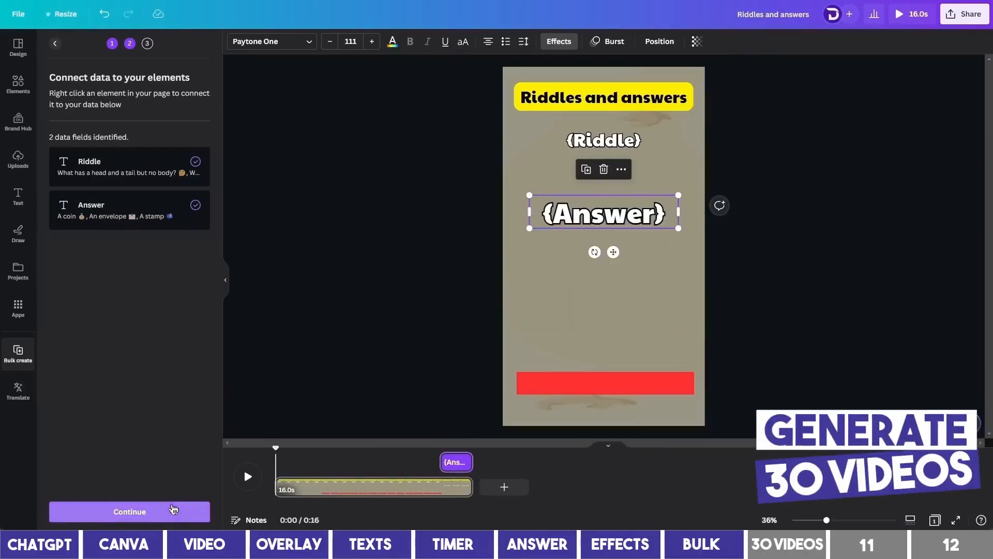
# Step: Continue to the data rows, check that all of them are selected, and generate the 30 pages
pyautogui.click(155, 511)
pyautogui.scroll(-5, 152, 424)
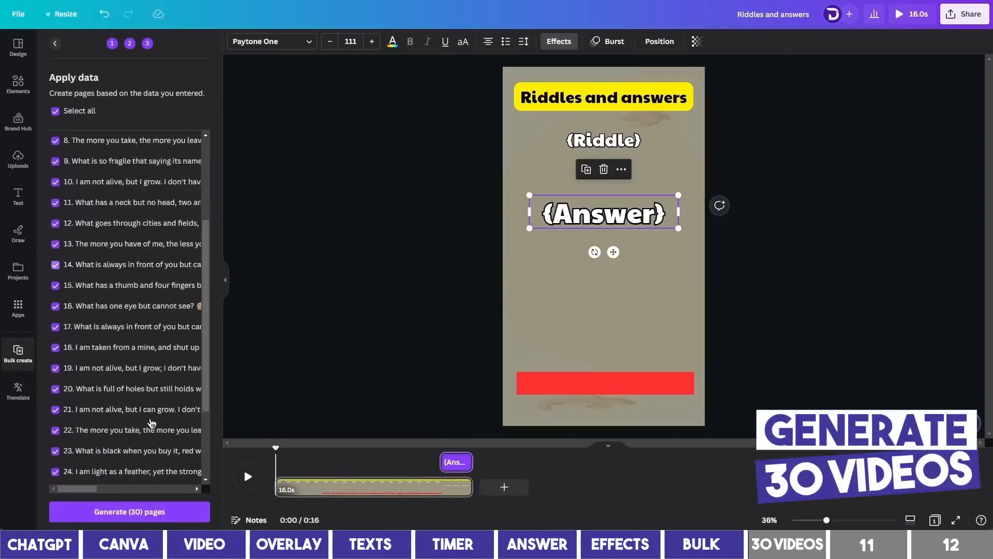
pyautogui.scroll(-2, 151, 425)
pyautogui.scroll(6, 147, 433)
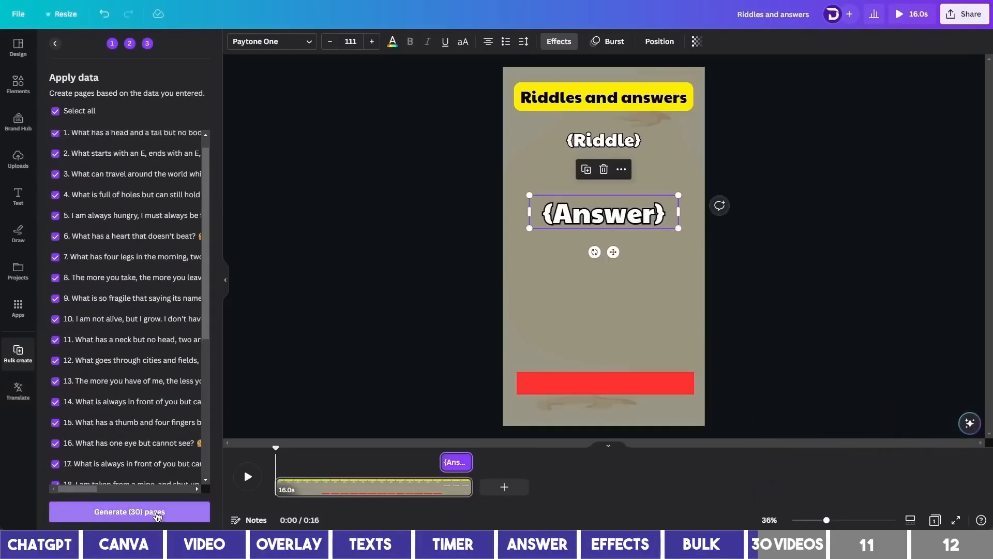
pyautogui.click(156, 516)
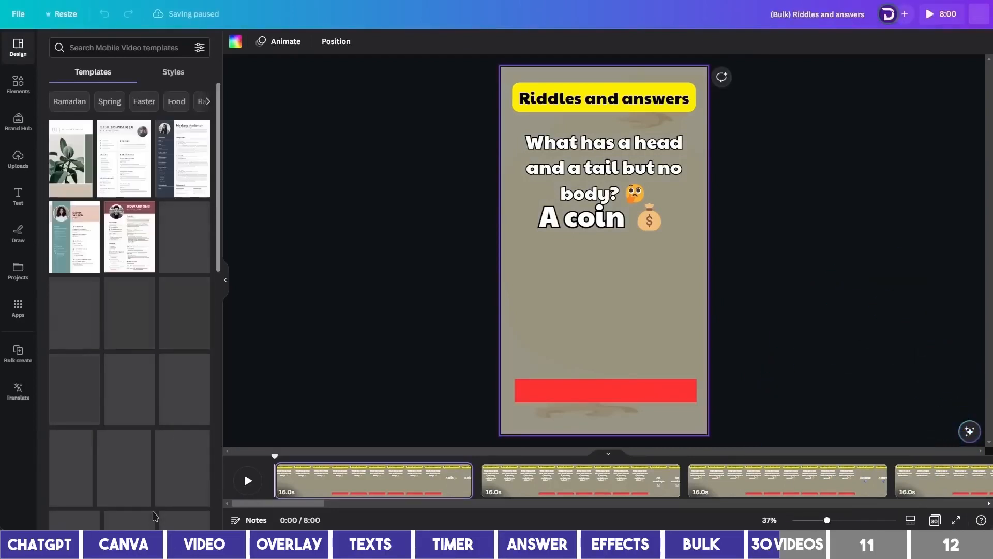
# Step: Play the generated bulk design and look through all its pages in grid view
pyautogui.click(248, 480)
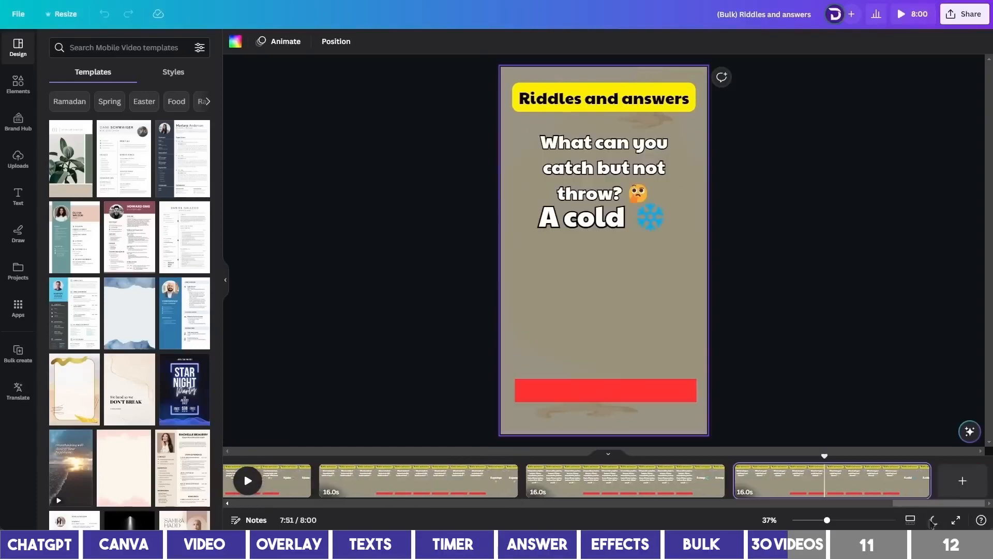
pyautogui.click(934, 521)
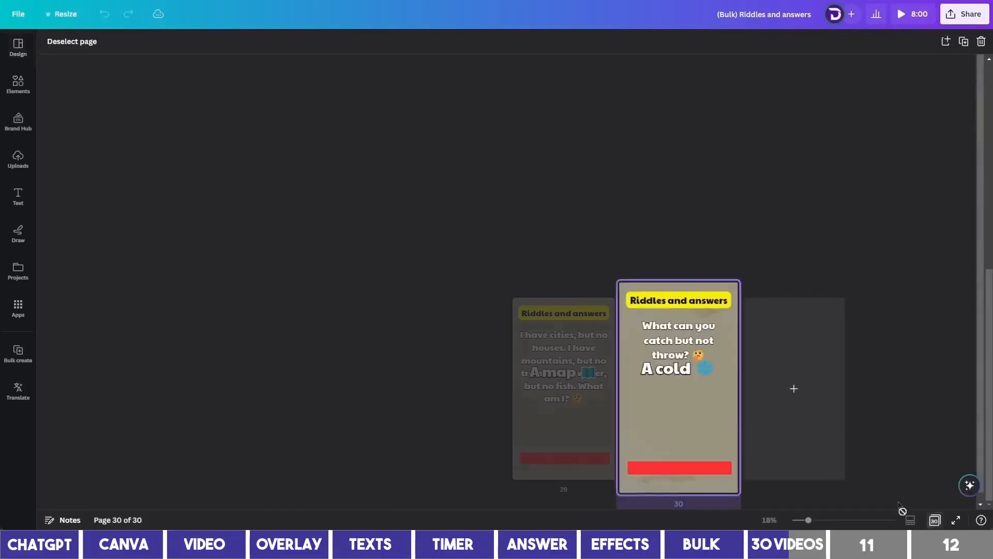
pyautogui.scroll(8, 568, 363)
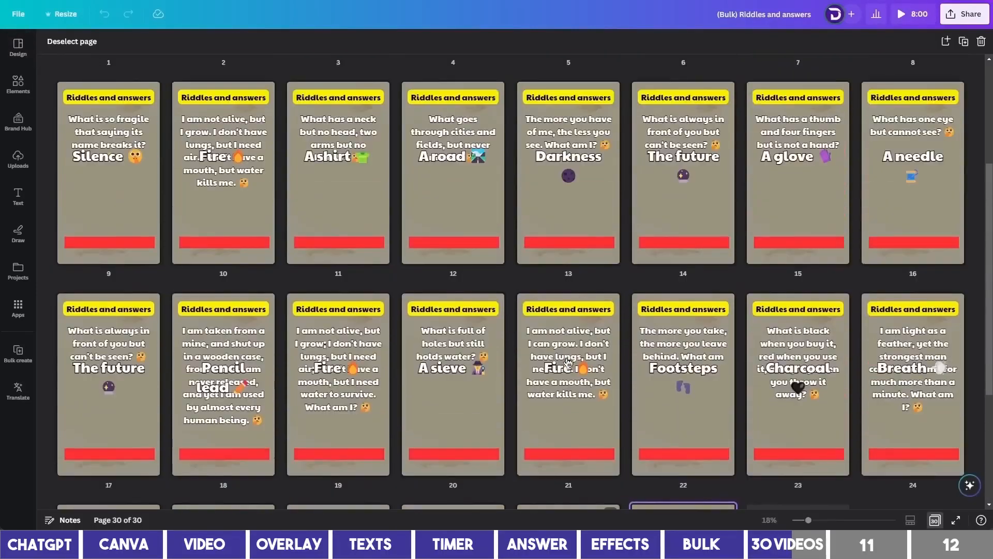
pyautogui.scroll(-5, 568, 362)
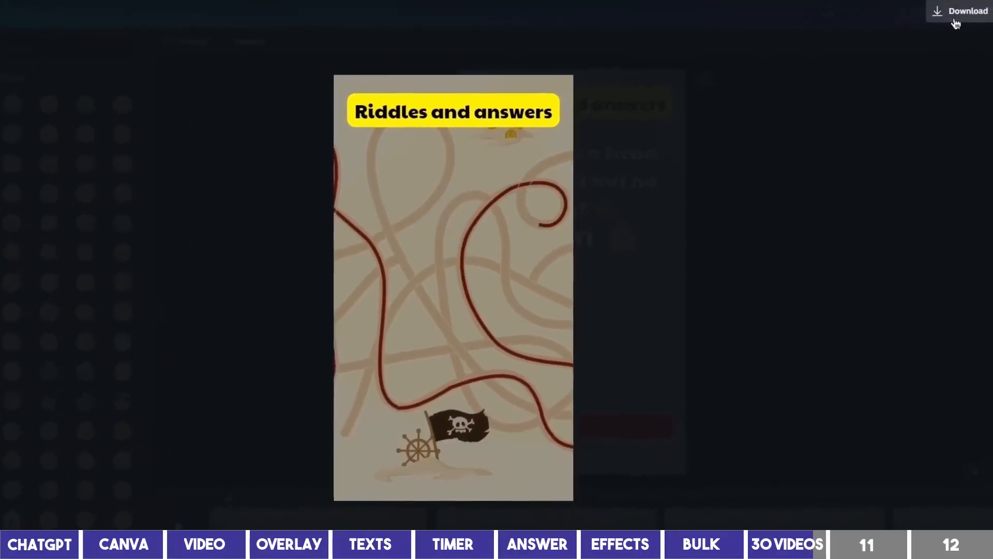
# Step: Open the MP4 video download settings and choose individual pages to export, toggling the current page and Page 2
pyautogui.click(971, 13)
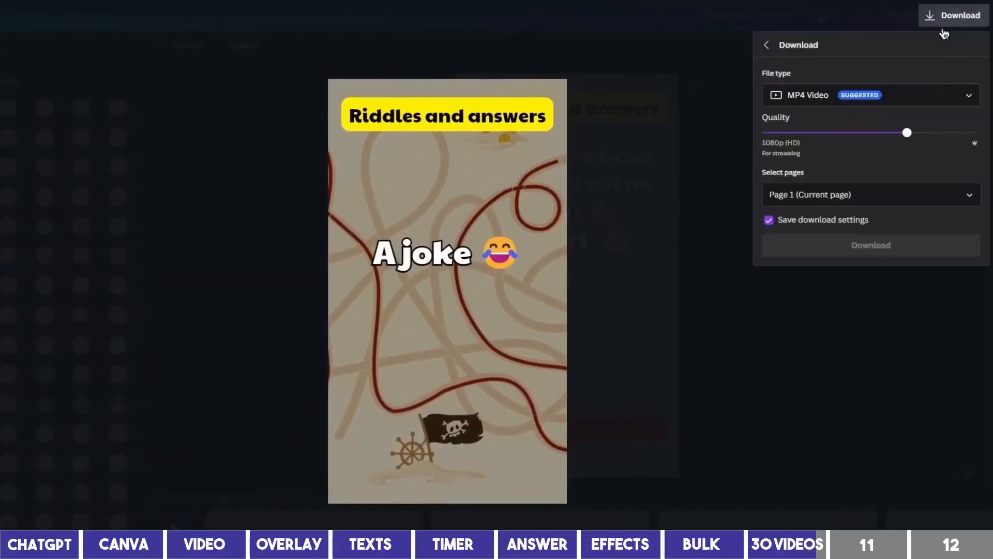
pyautogui.click(875, 199)
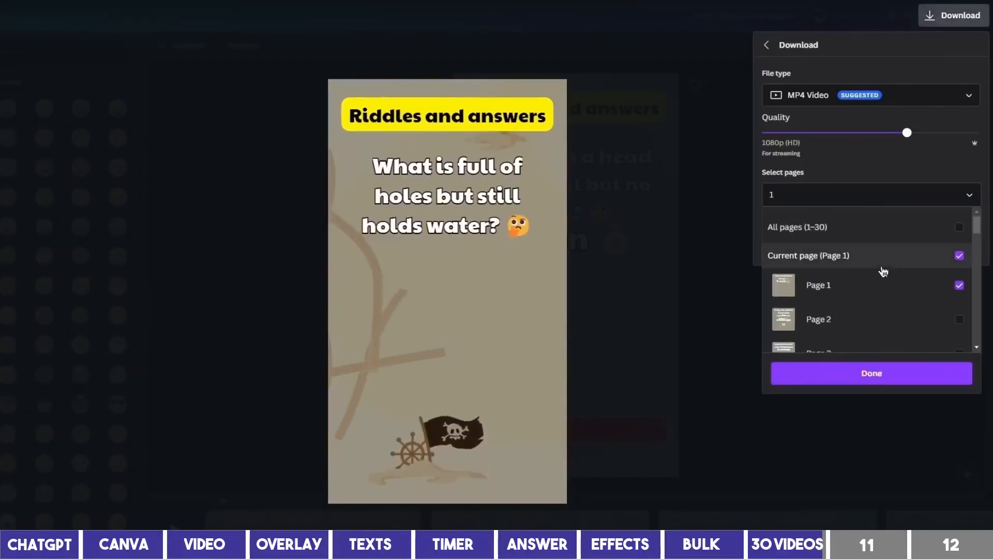
pyautogui.click(892, 256)
pyautogui.click(892, 257)
pyautogui.click(895, 328)
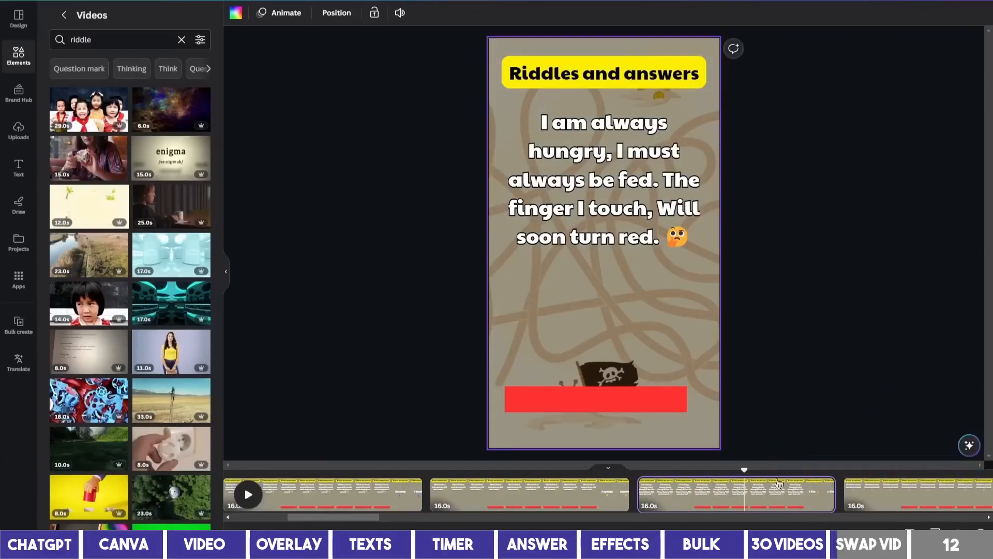
# Step: Search for "Question mark" videos, try to place the blue question mark clip as the fire riddle's background, and delete it
pyautogui.click(92, 76)
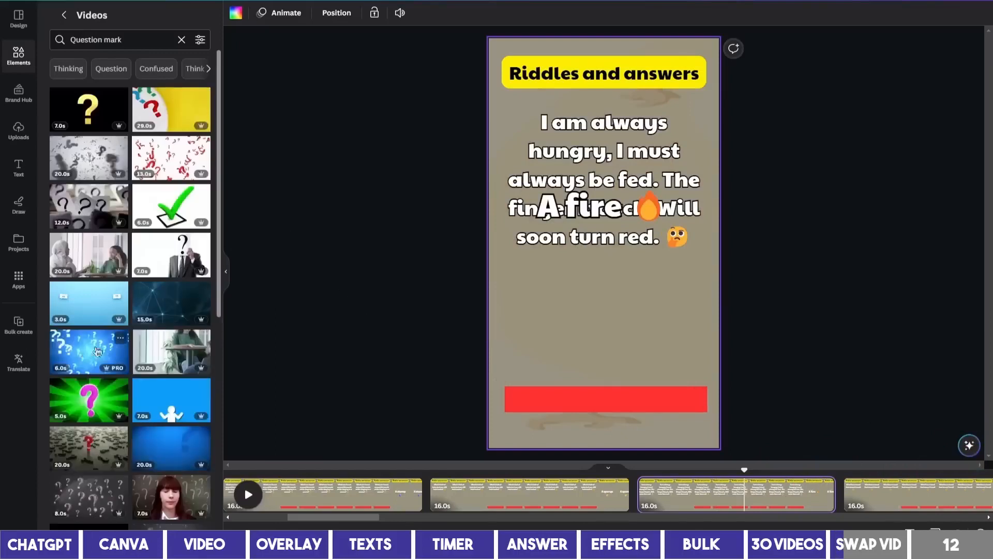
pyautogui.moveTo(97, 351); pyautogui.dragTo(515, 273)
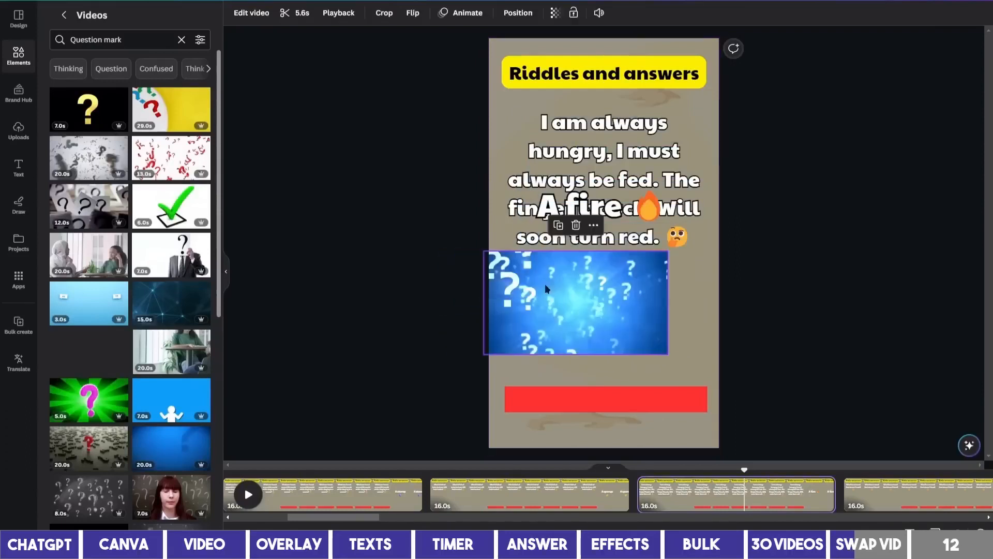
pyautogui.click(575, 228)
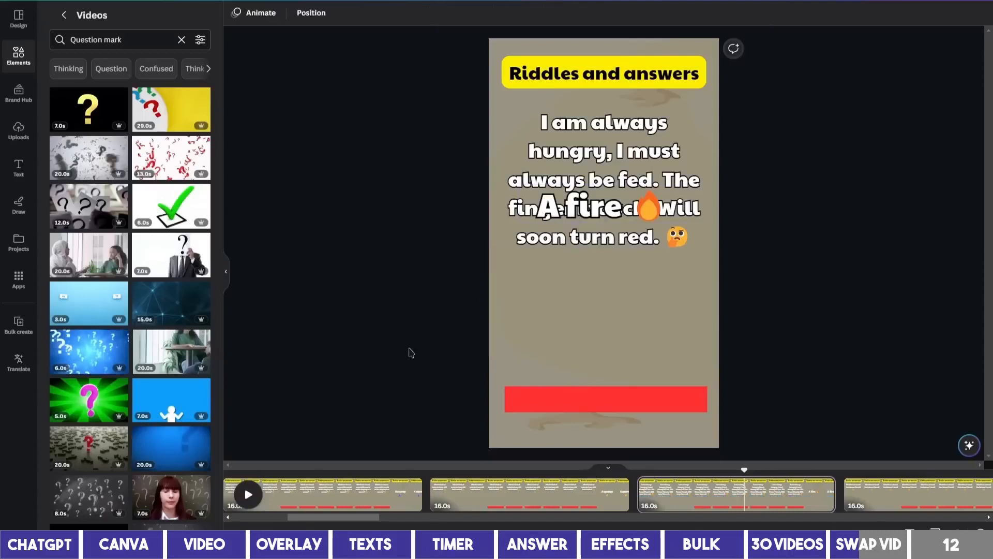
# Step: Try removing the dark overlay and dropping the blue question mark clip in as the fire riddle's background, and undo both changes
pyautogui.click(579, 301)
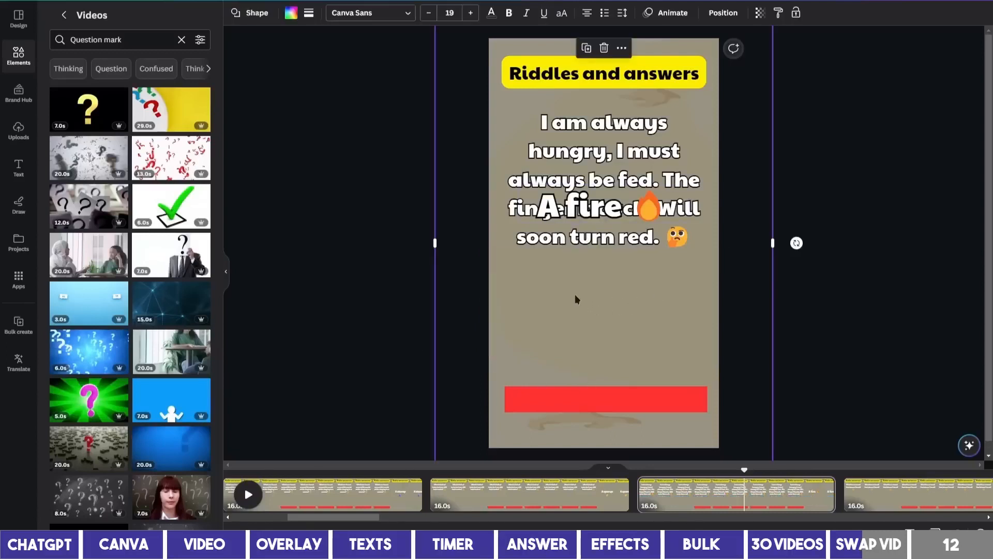
pyautogui.click(605, 51)
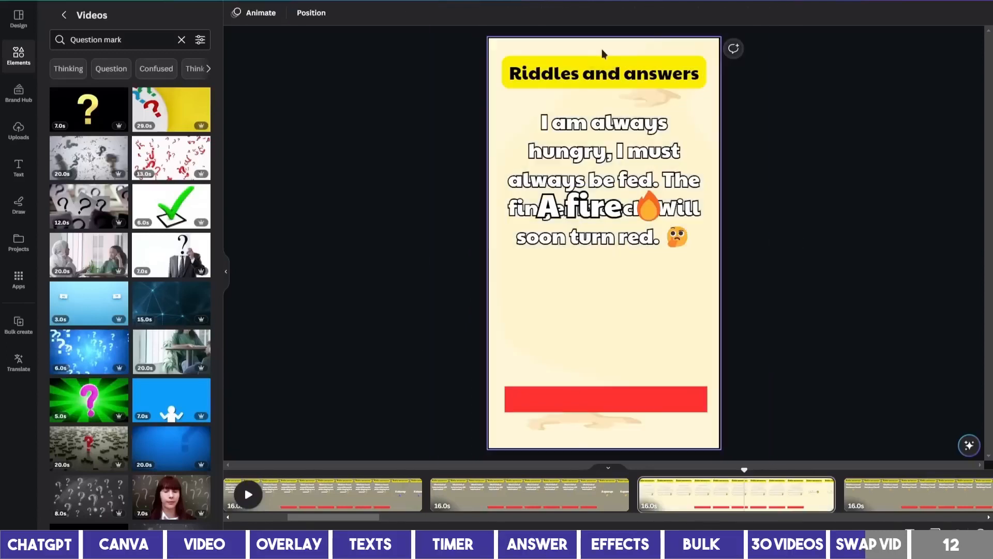
pyautogui.moveTo(82, 351); pyautogui.dragTo(520, 280)
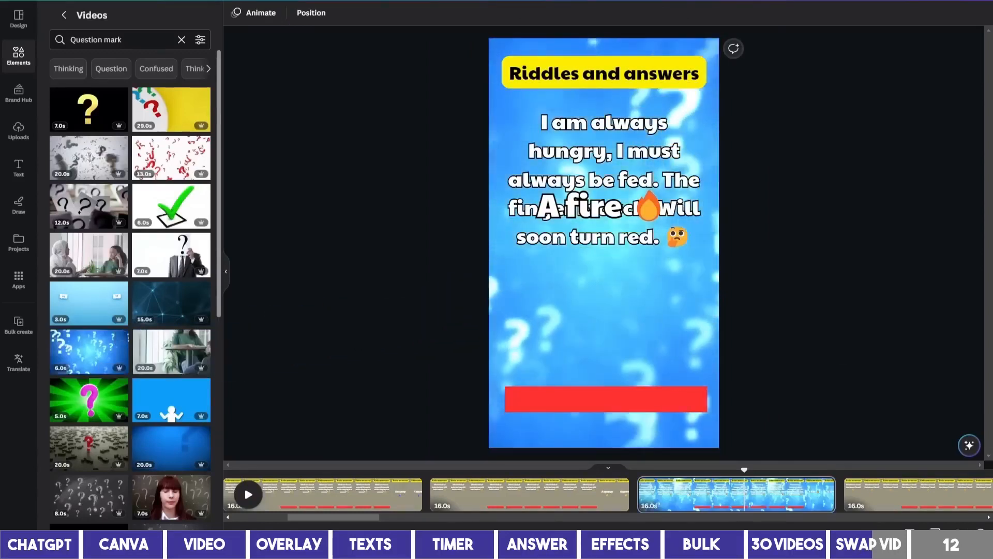
pyautogui.click(556, 279)
pyautogui.hotkey('ctrl', 'z')
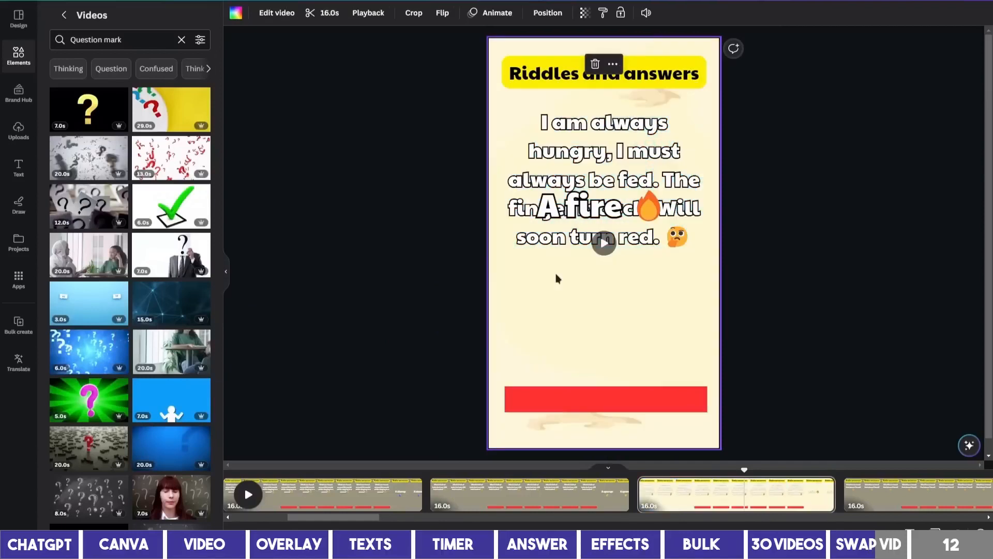
pyautogui.hotkey('ctrl', 'z')
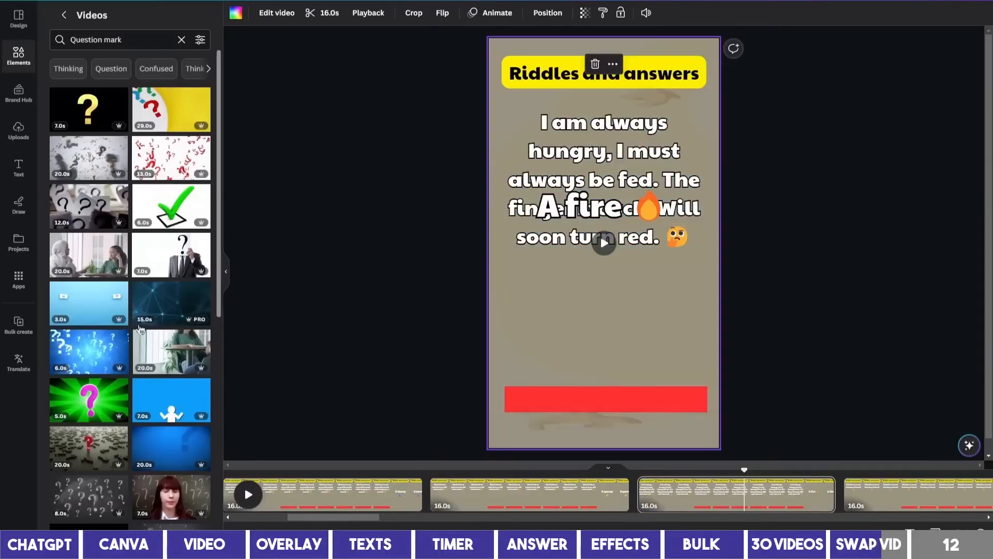
# Step: Add the blue question mark video to the fire riddle page, replace the page background with it, and preview the page
pyautogui.click(81, 352)
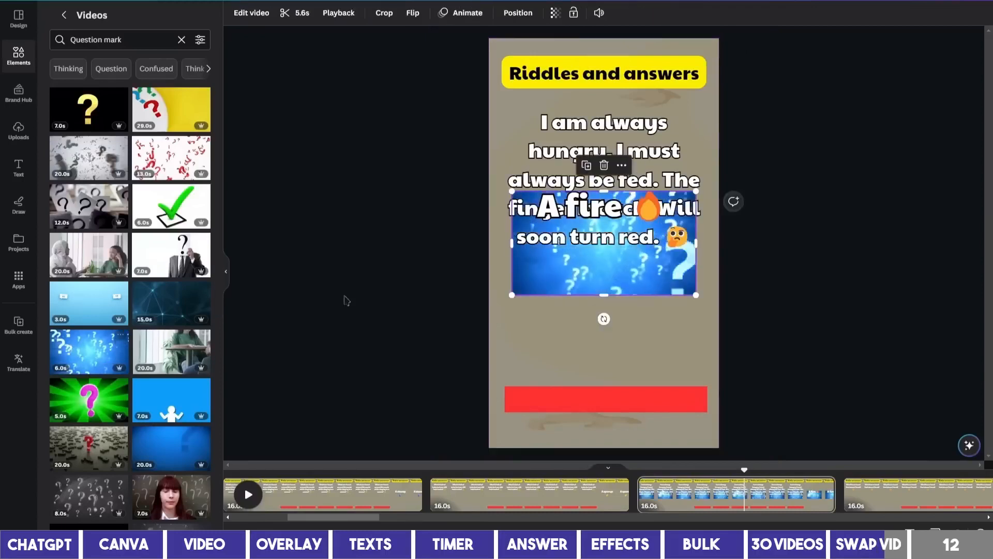
pyautogui.click(622, 165)
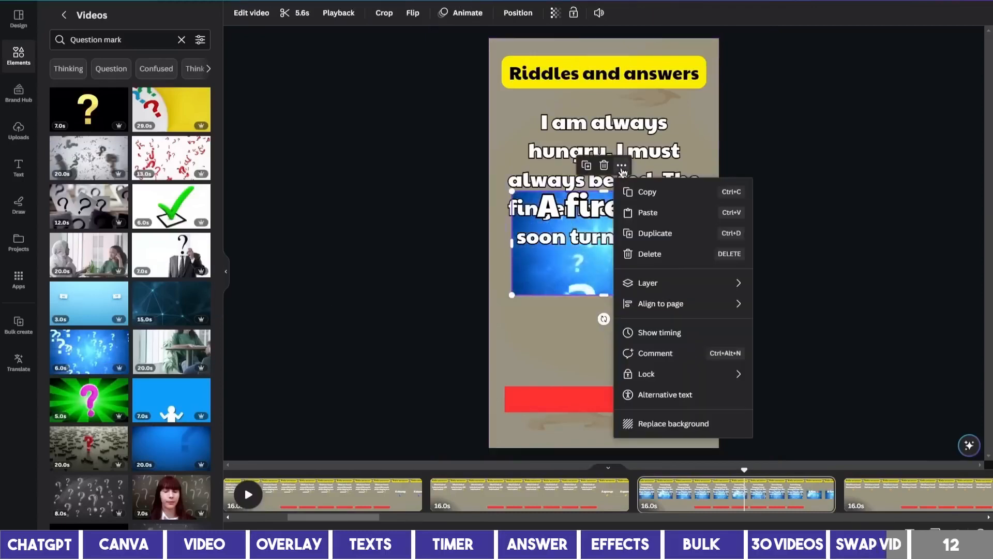
pyautogui.click(671, 425)
pyautogui.click(248, 495)
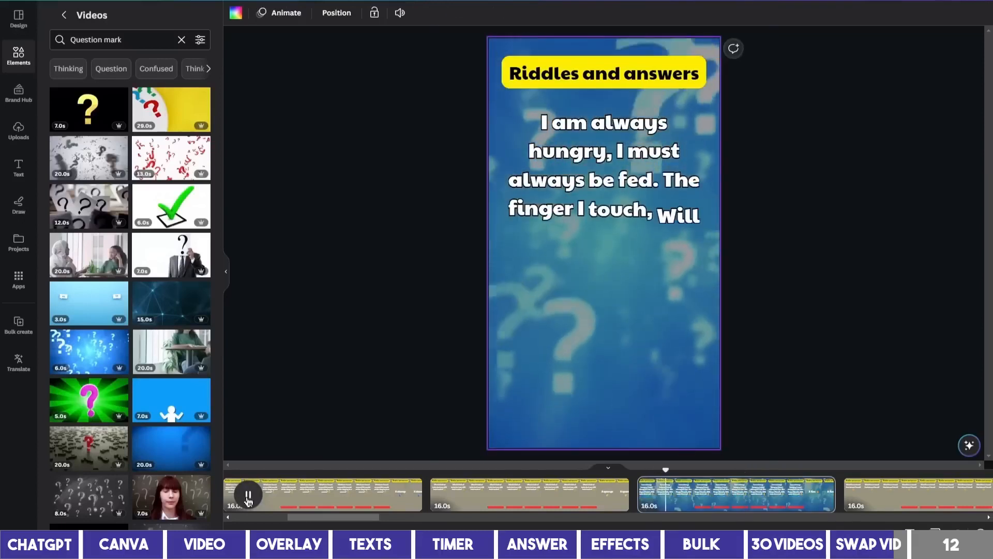
pyautogui.click(248, 495)
# Step: Replace the sponge riddle's background with the 20-second grey video featuring a red question mark, and preview the page
pyautogui.click(469, 497)
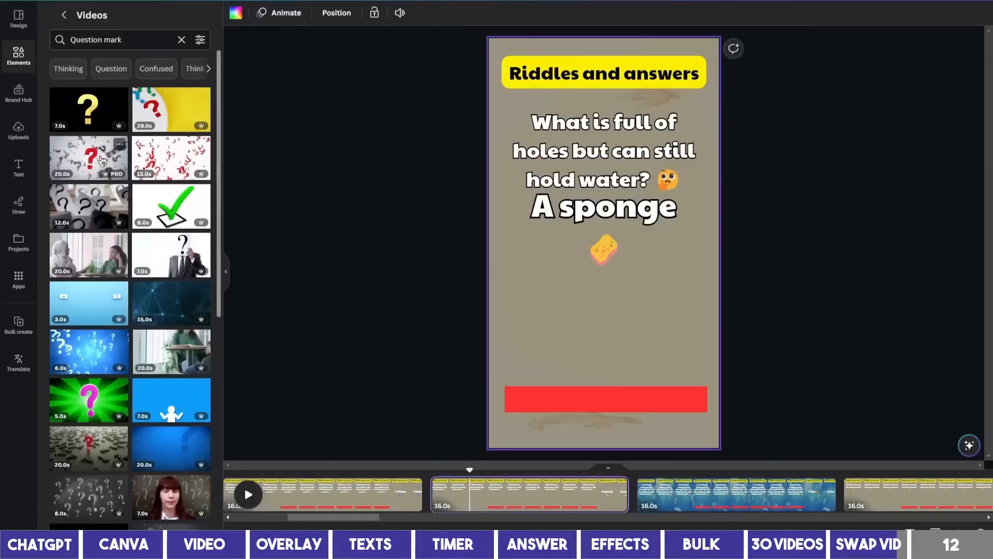
pyautogui.click(92, 164)
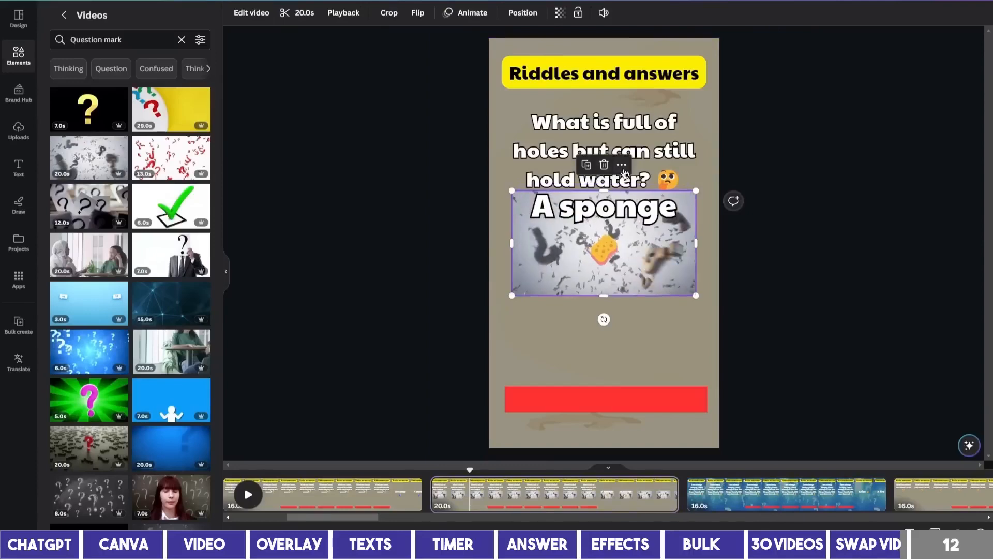
pyautogui.rightClick(629, 192)
pyautogui.click(662, 423)
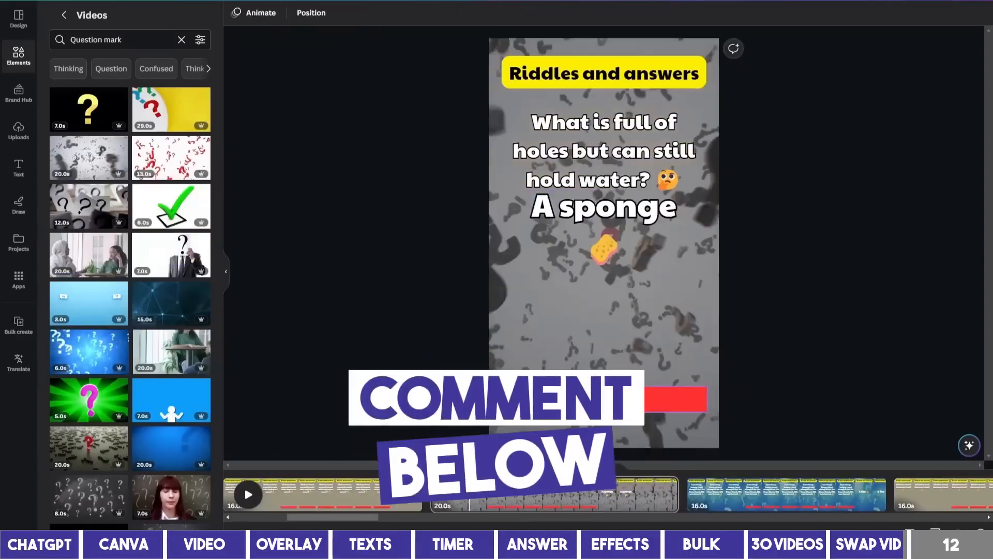
pyautogui.click(451, 498)
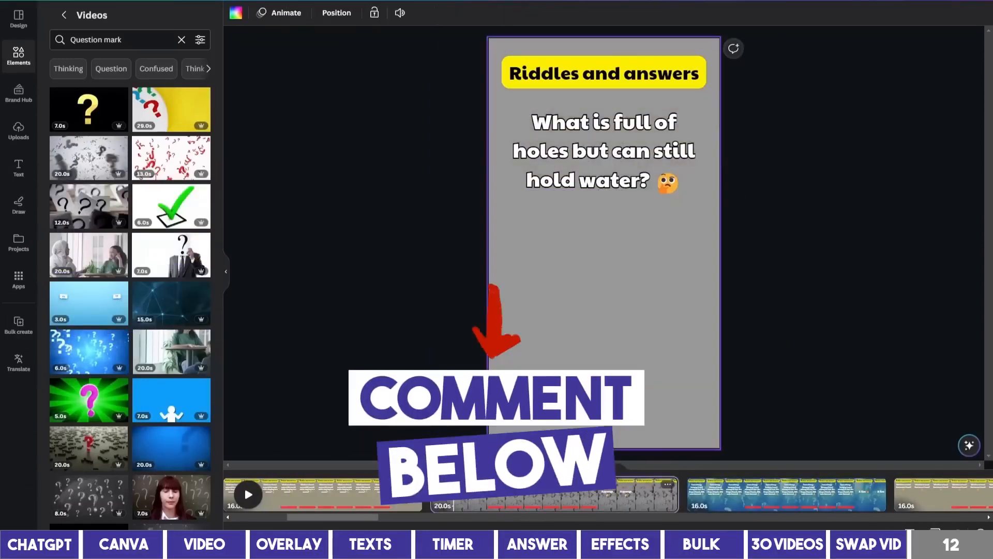
pyautogui.press('space')
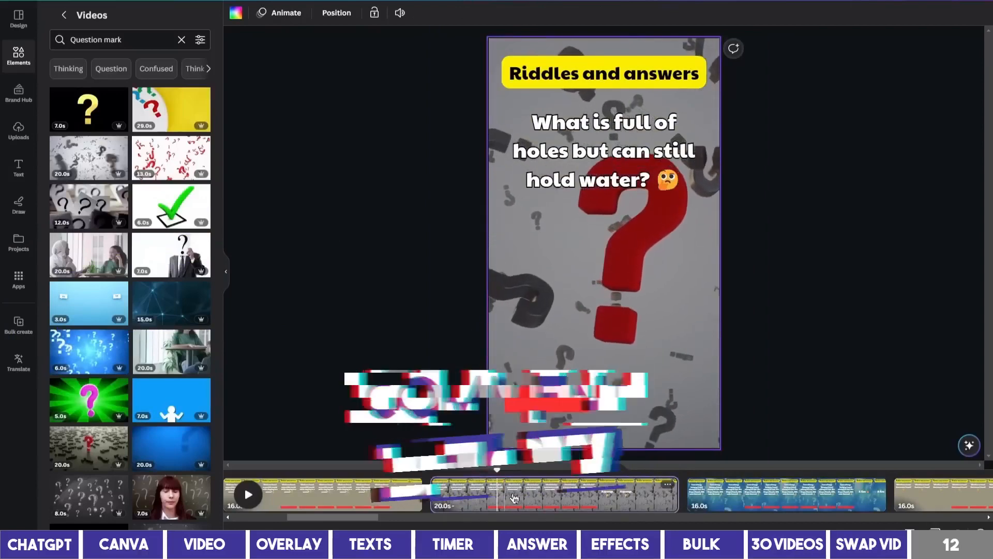
pyautogui.press('space')
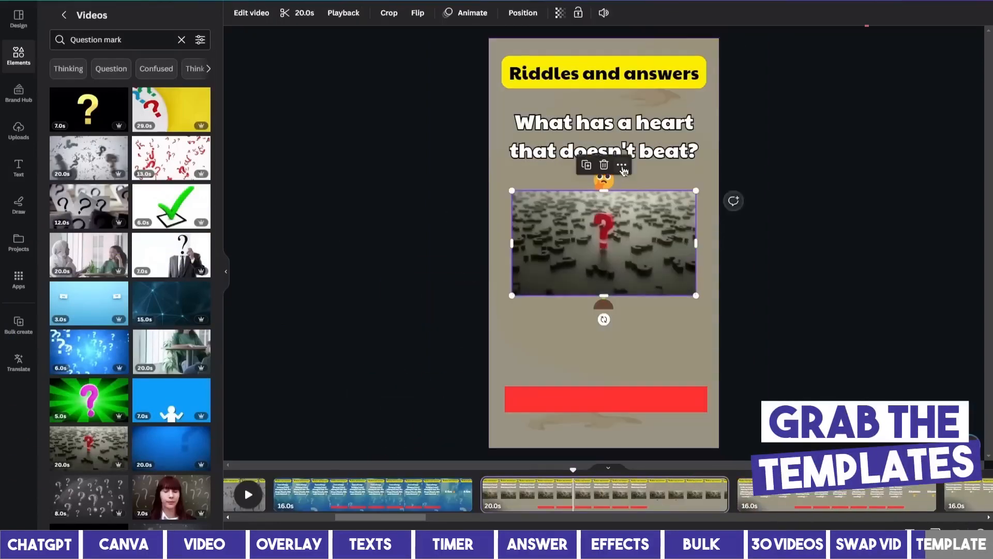
# Step: Make the red question mark video on dark ground the background of the heart riddle page, and preview its question and answer
pyautogui.click(623, 167)
pyautogui.click(667, 420)
pyautogui.click(524, 494)
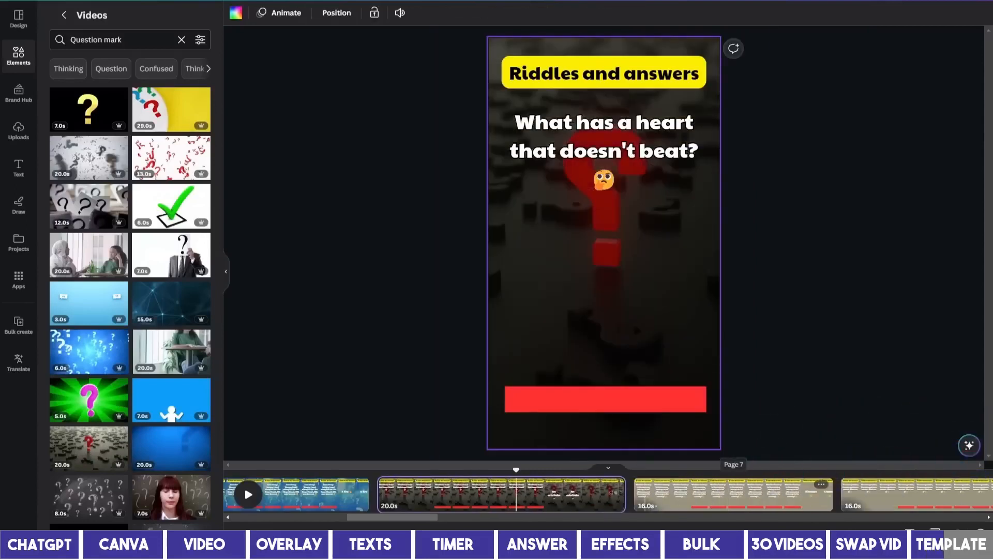
pyautogui.press('space')
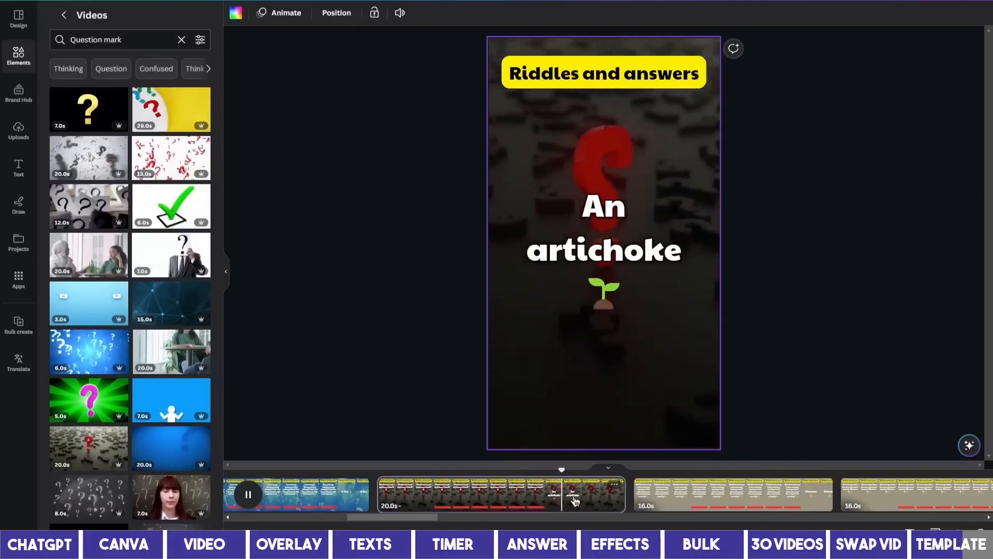
pyautogui.press('space')
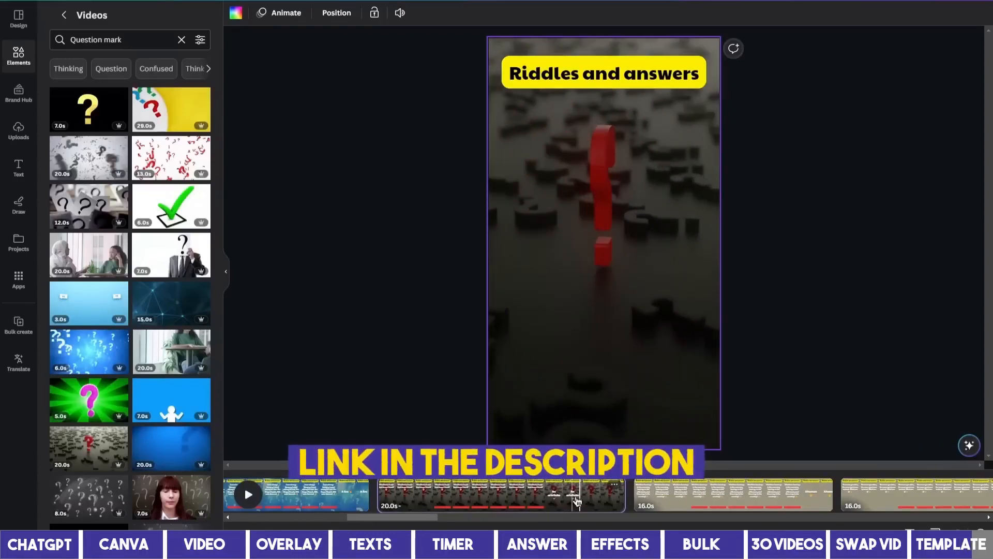
pyautogui.click(558, 499)
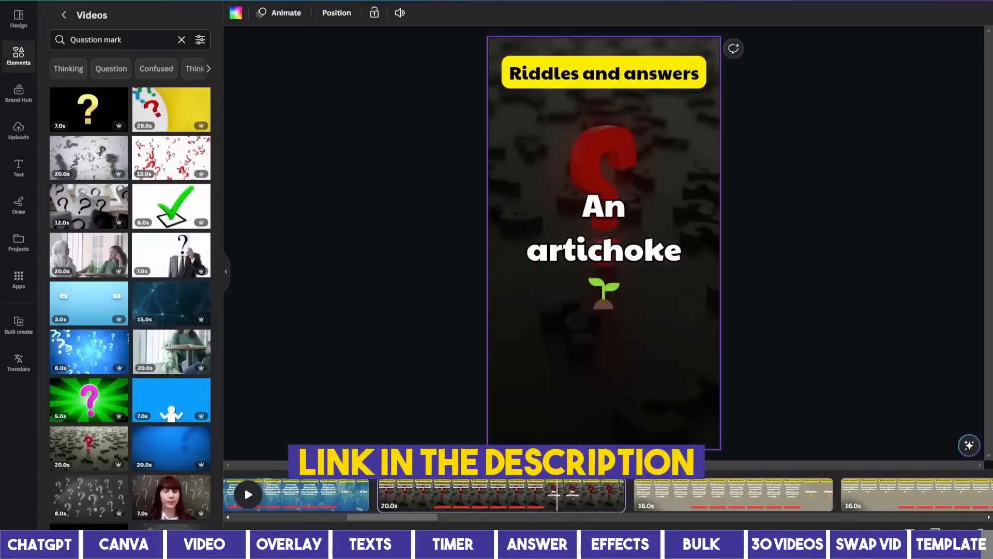